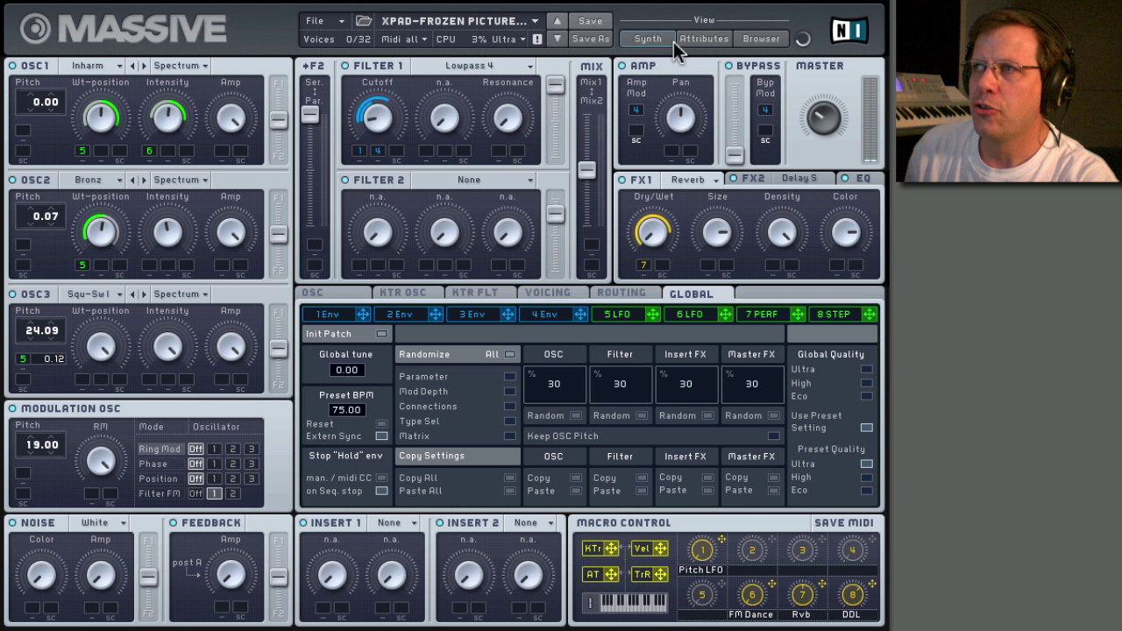
# Load the DEFAULT START patch from the Browser and return to the Synth panel.
pyautogui.click(759, 40)
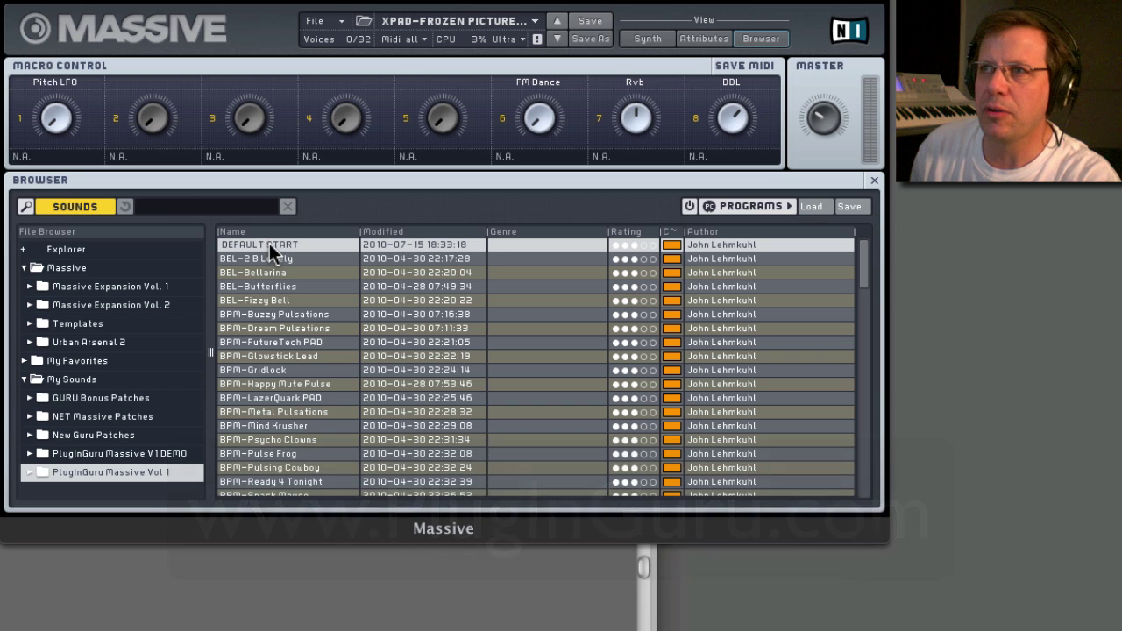
pyautogui.doubleClick(269, 242)
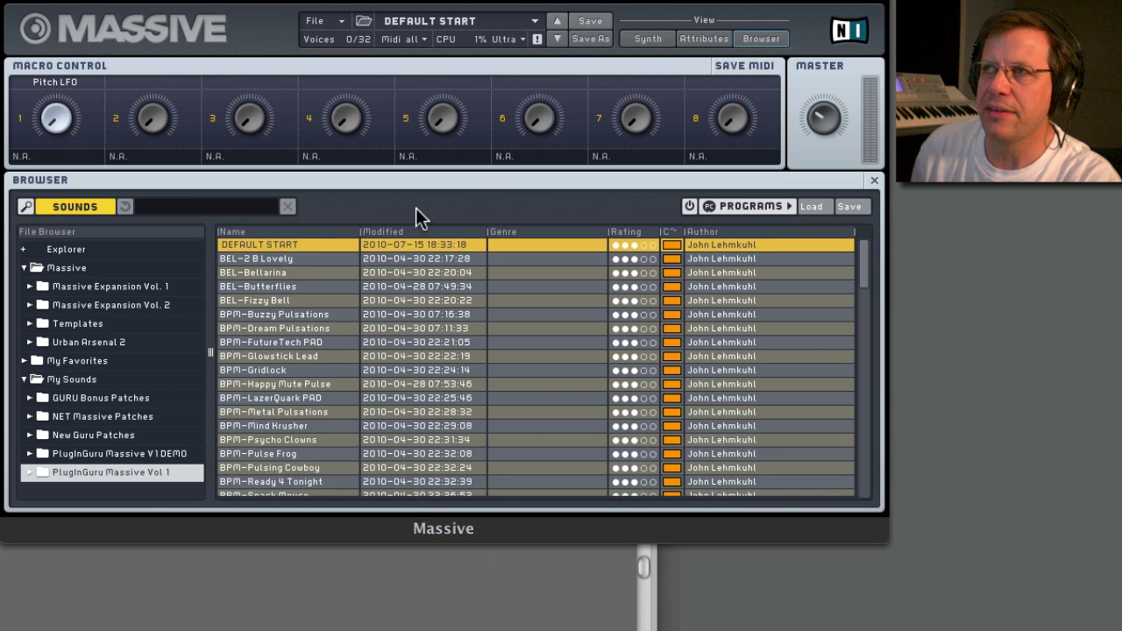
pyautogui.click(649, 39)
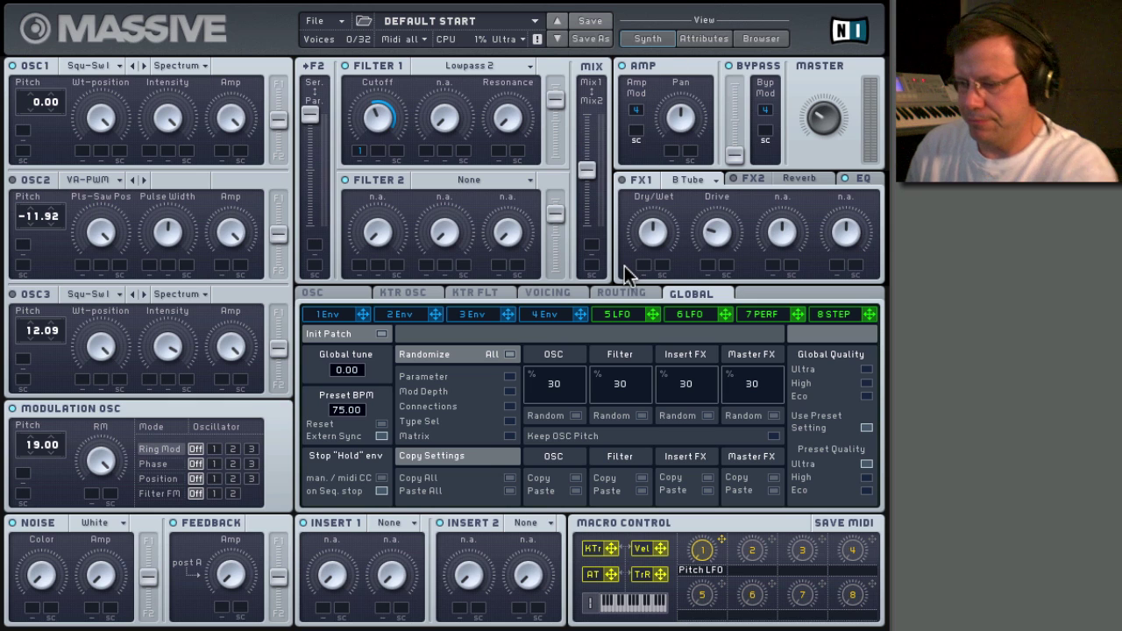
# Apply the Slow Amp EG user preset to envelope 4 and shorten its attack slightly.
pyautogui.click(545, 315)
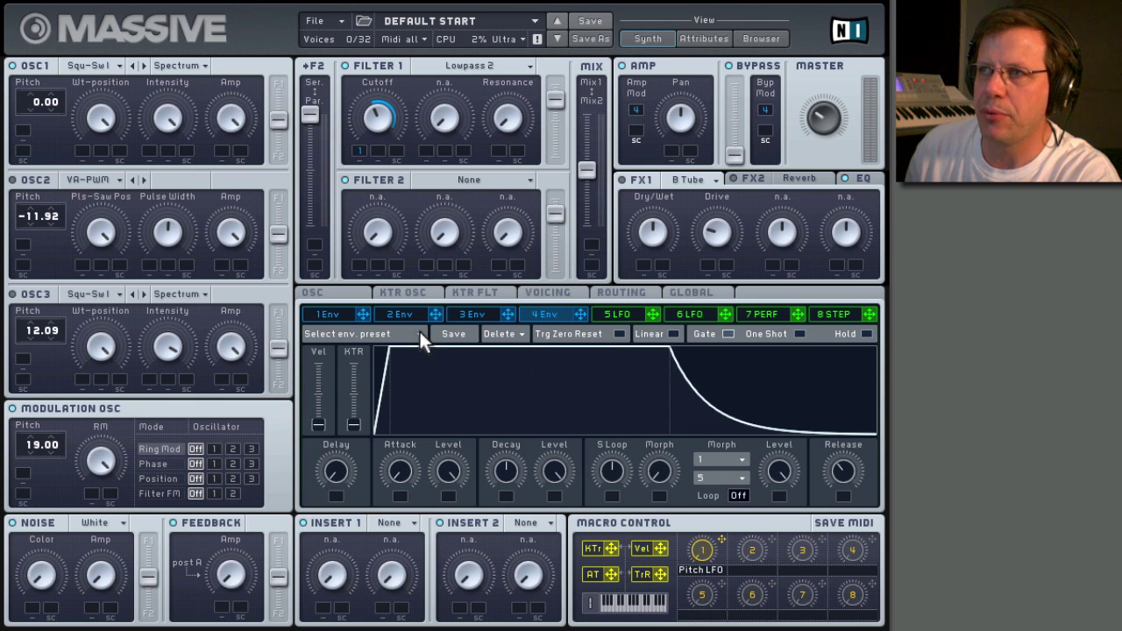
pyautogui.click(420, 333)
pyautogui.moveTo(331, 343)
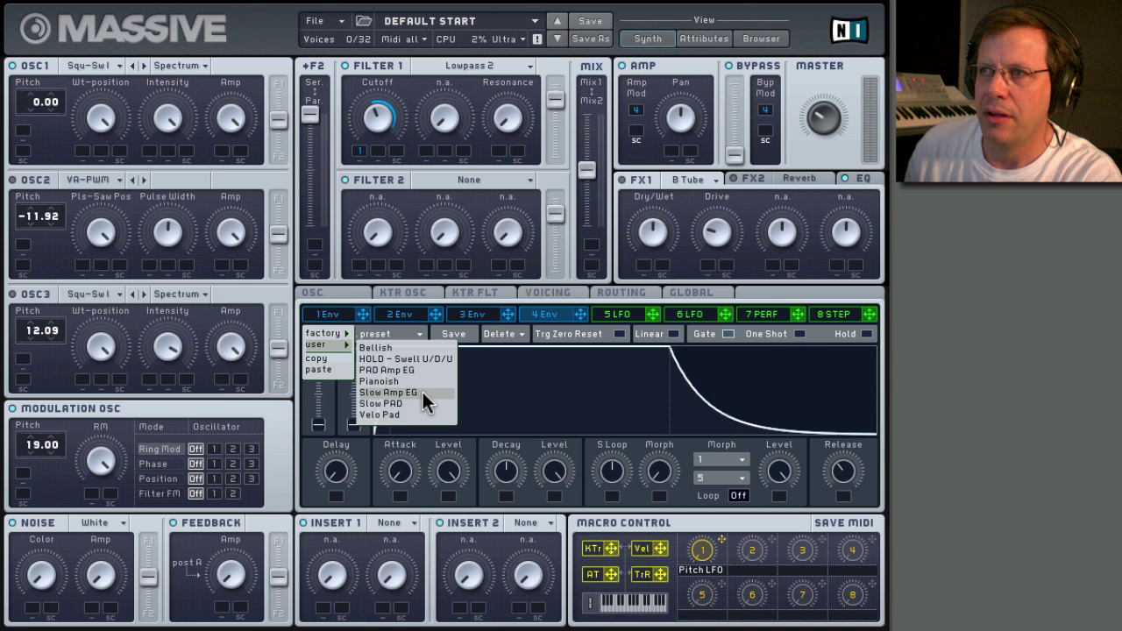
pyautogui.click(394, 393)
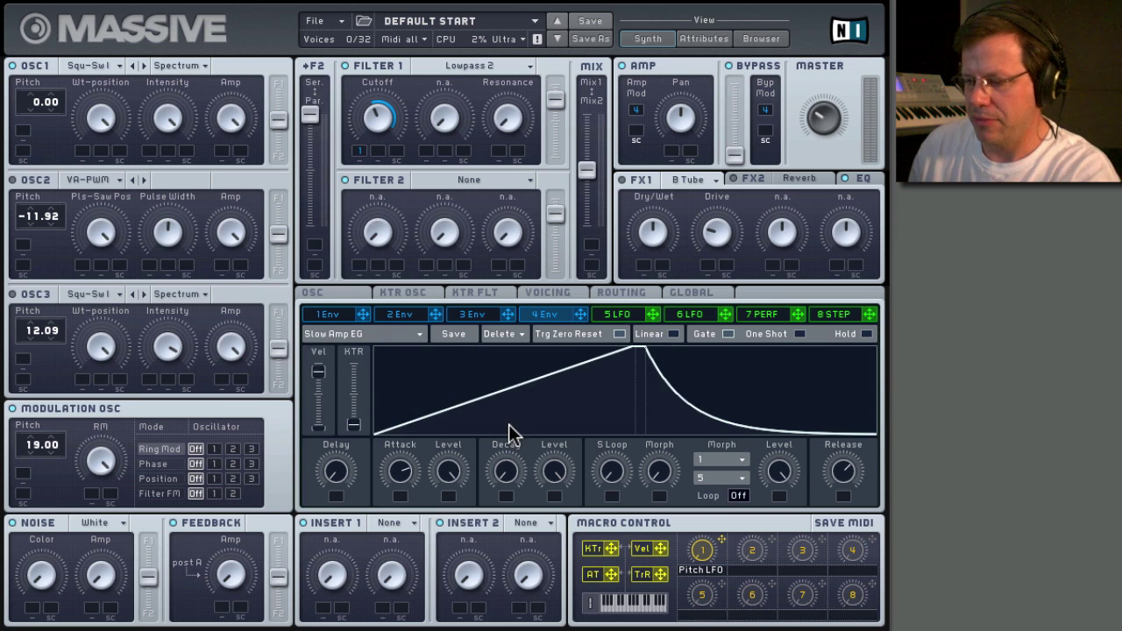
pyautogui.moveTo(405, 475); pyautogui.dragTo(409, 483)
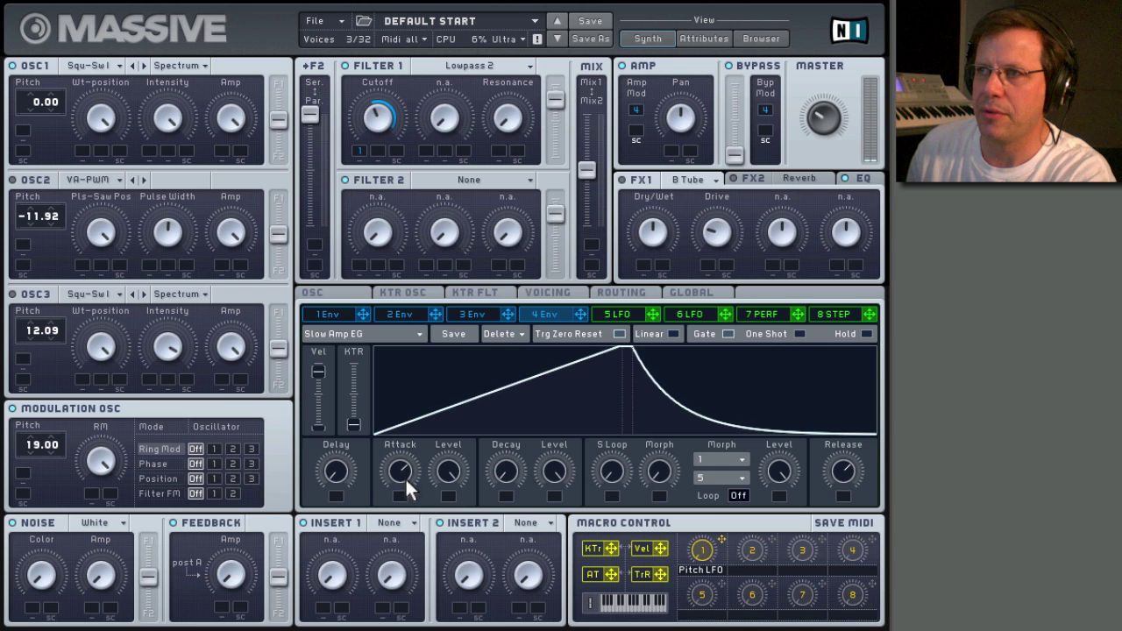
# Switch oscillator 1 to the Arctic wavetable and raise its wavetable position.
pyautogui.click(93, 66)
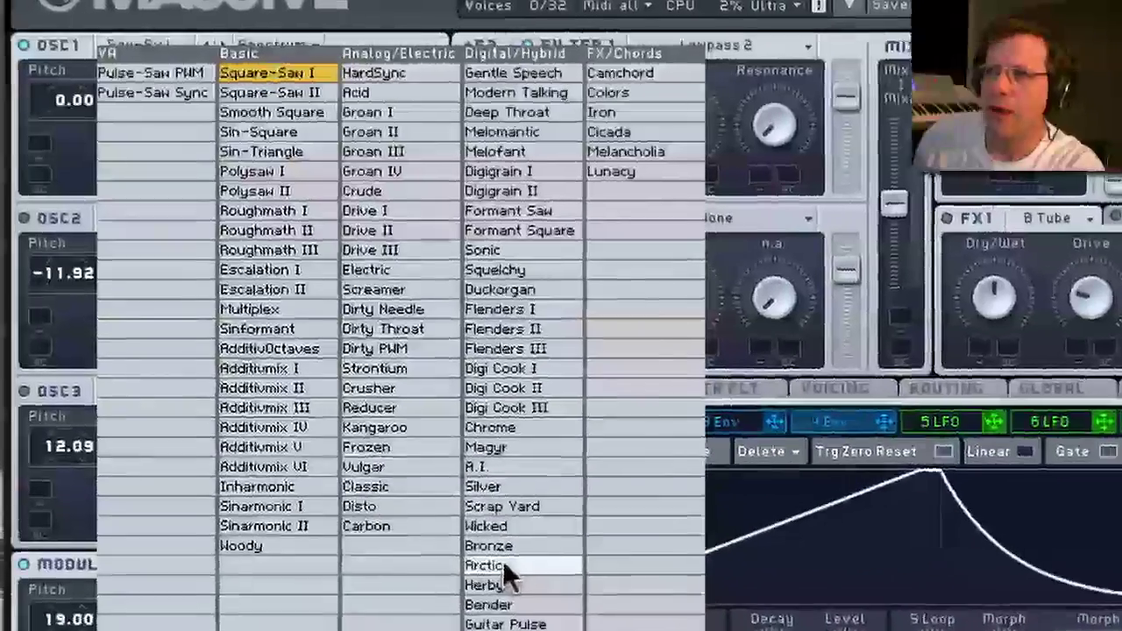
pyautogui.click(496, 565)
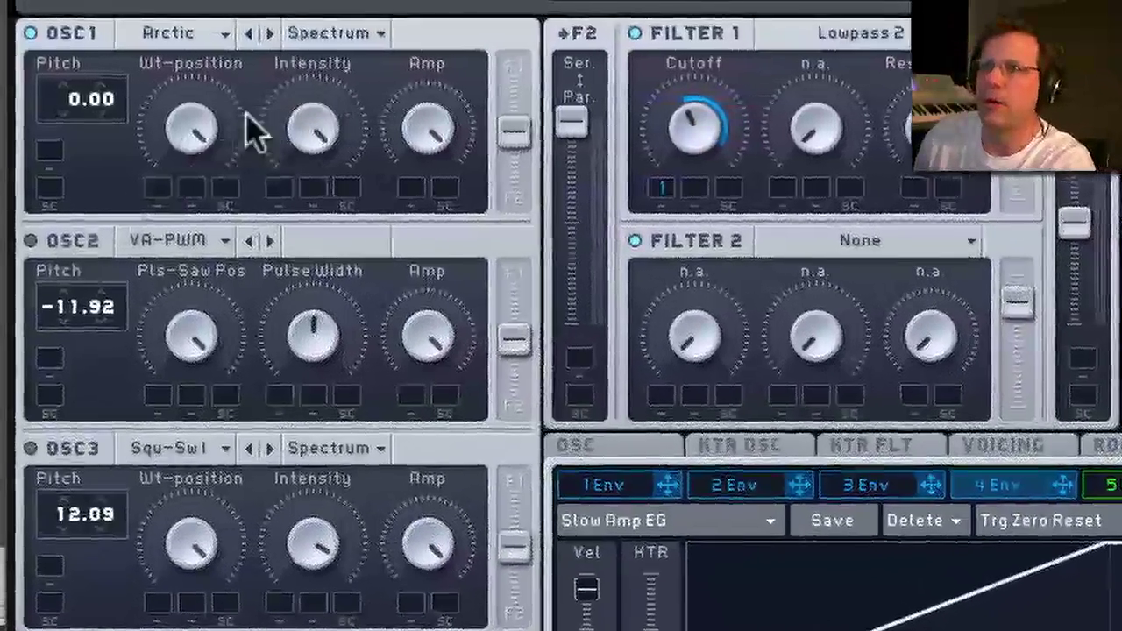
pyautogui.moveTo(246, 131); pyautogui.dragTo(213, 238)
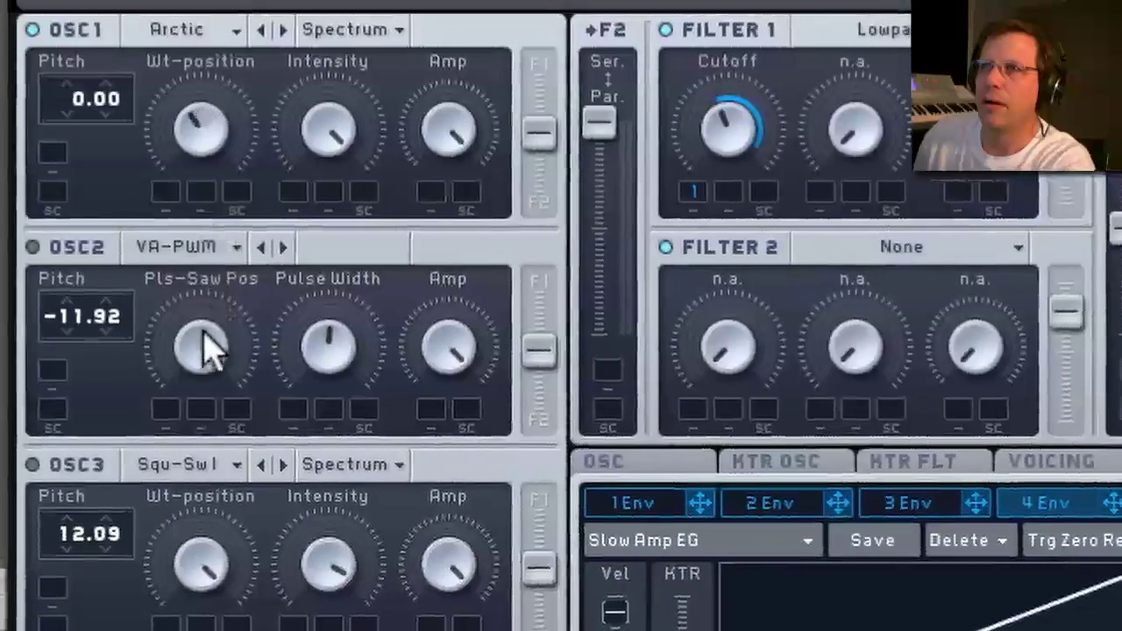
pyautogui.moveTo(210, 355); pyautogui.dragTo(213, 96)
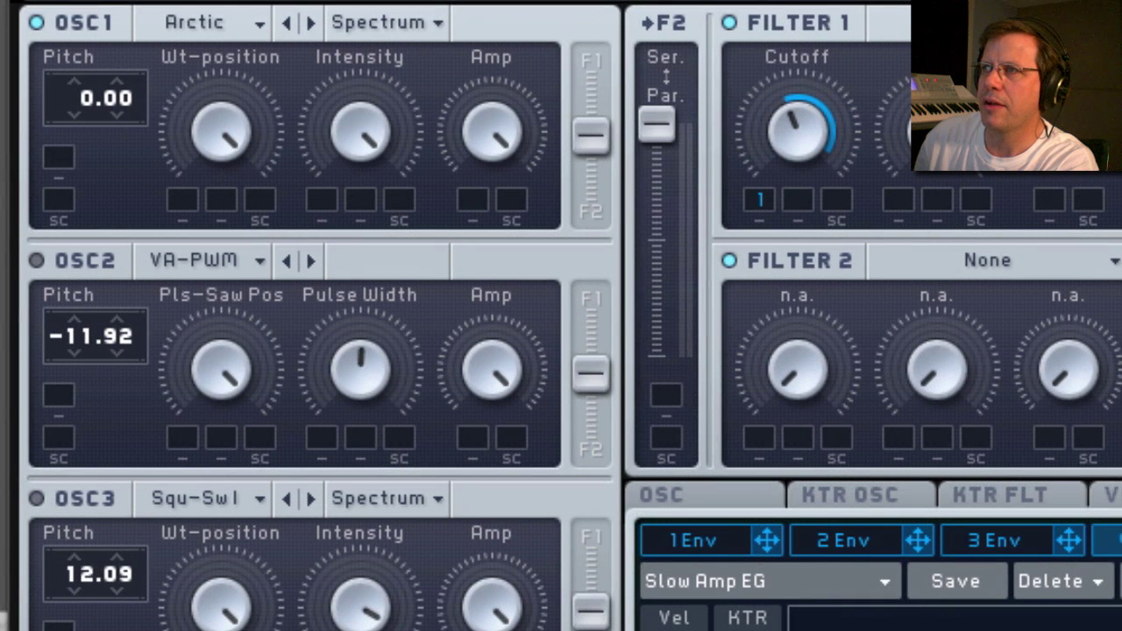
# Set oscillator 1's wavetable mode to Bend -.
pyautogui.click(382, 23)
pyautogui.click(389, 24)
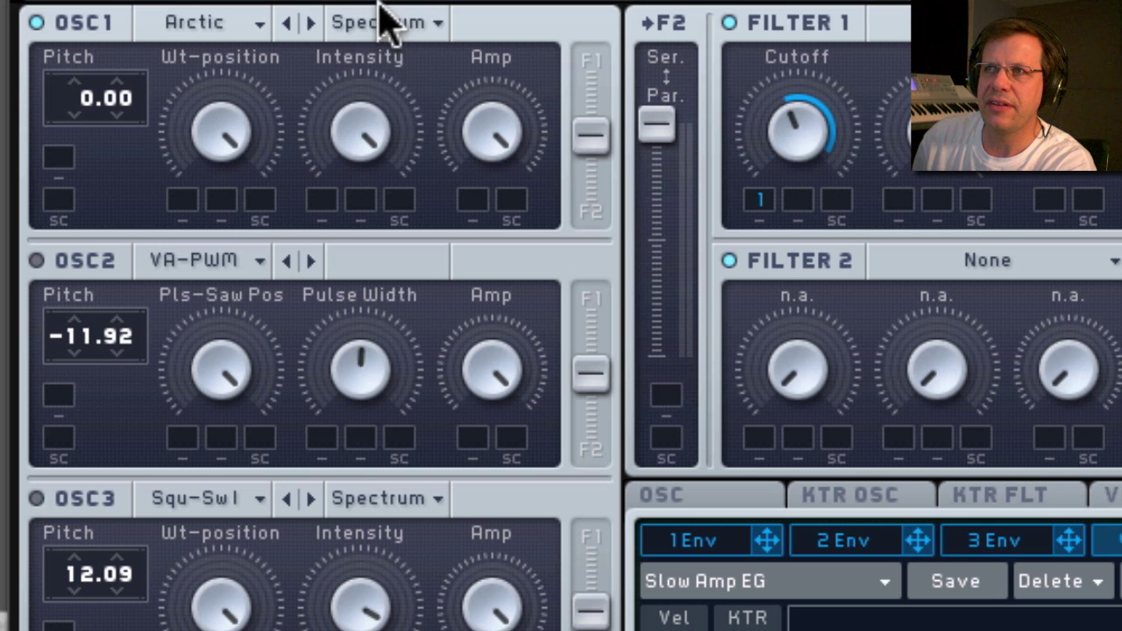
pyautogui.click(384, 25)
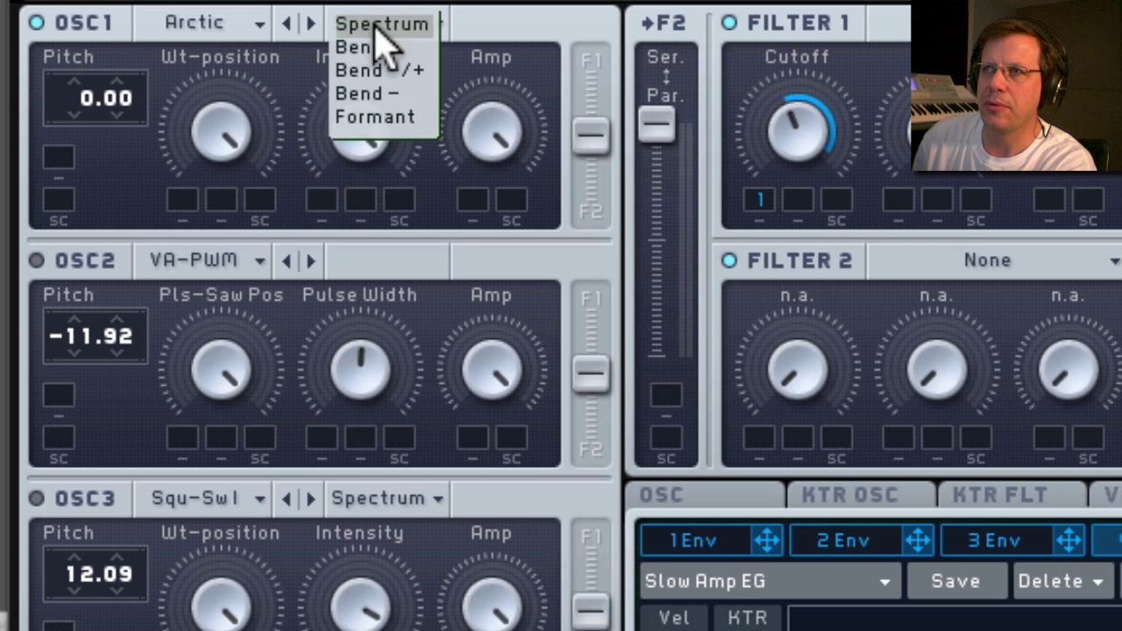
pyautogui.click(379, 93)
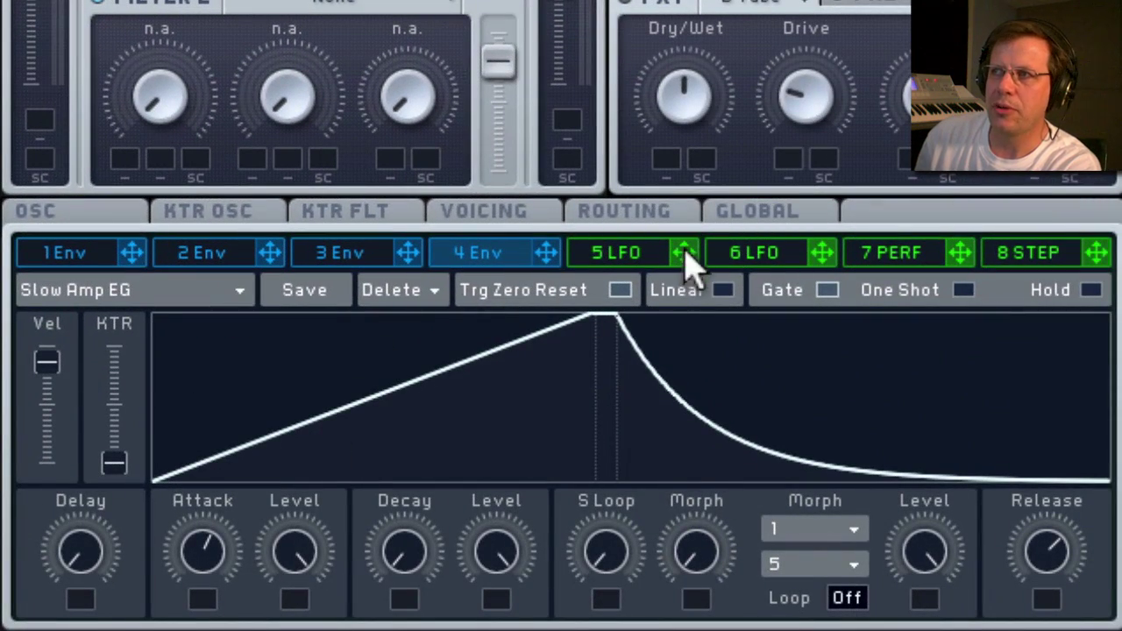
# Route LFO 5 to both oscillator 1's Intensity and Wt-position mod slots.
pyautogui.moveTo(686, 258); pyautogui.dragTo(306, 220)
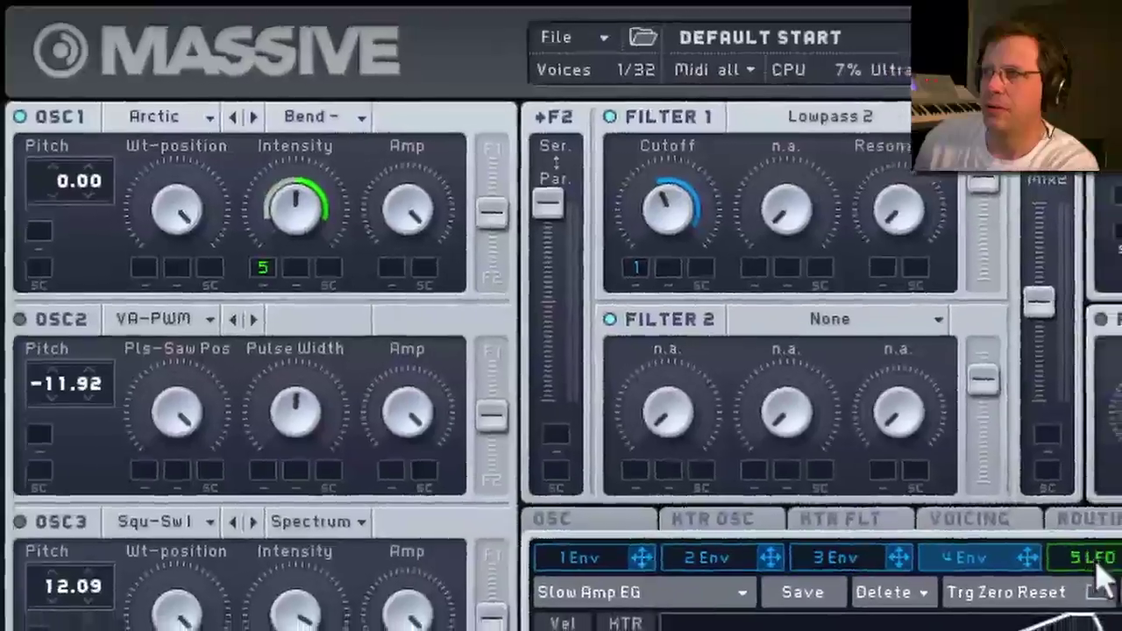
pyautogui.click(1109, 574)
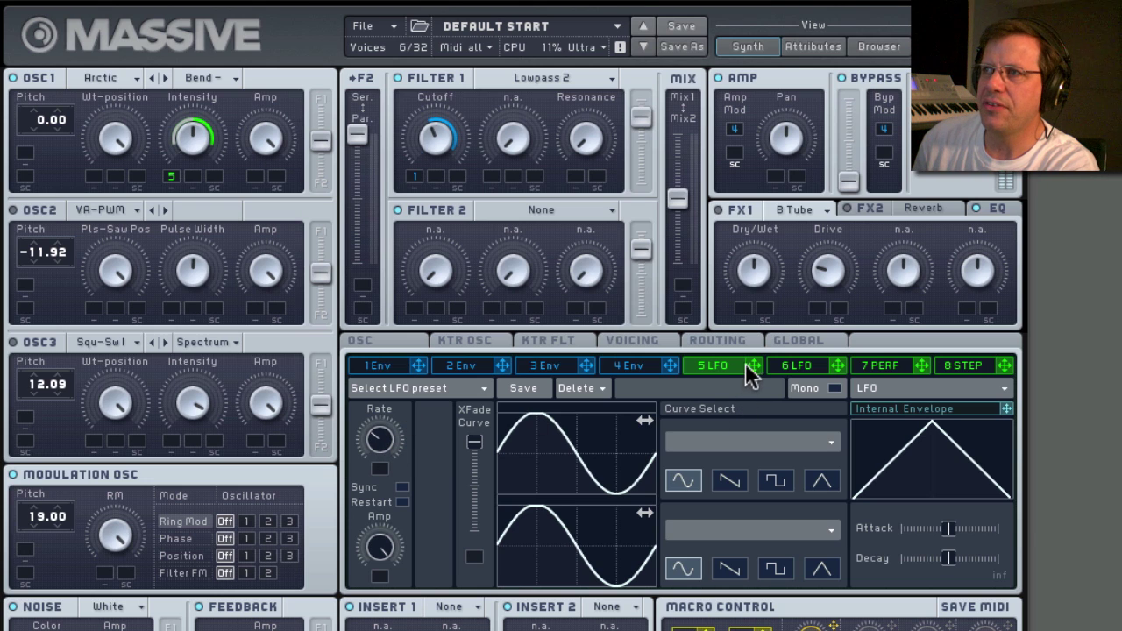
pyautogui.moveTo(622, 362); pyautogui.dragTo(94, 177)
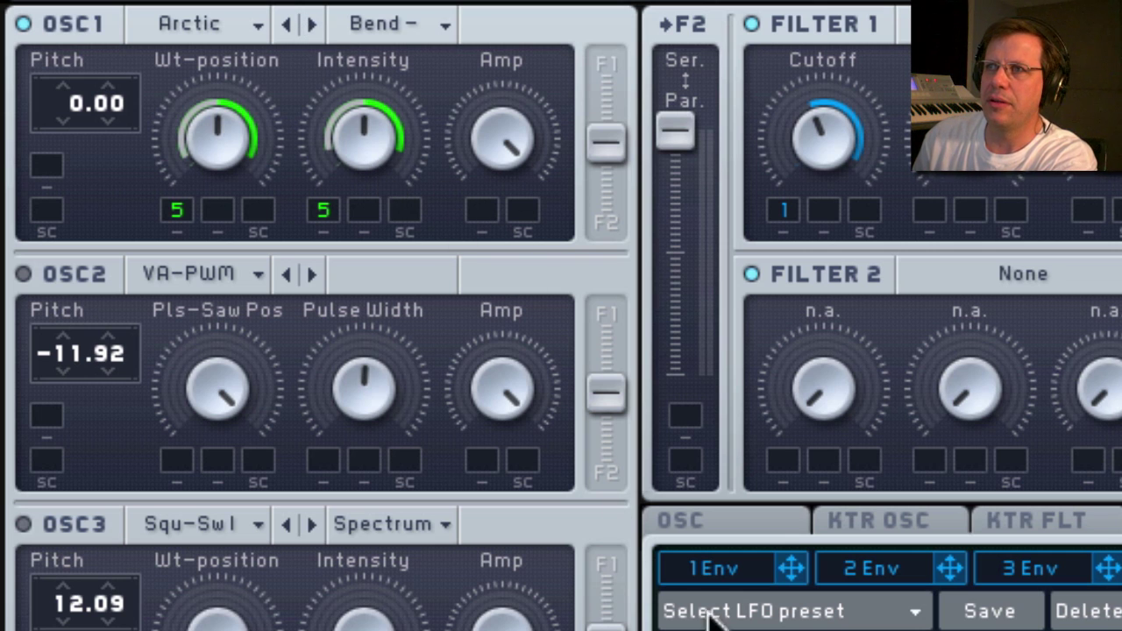
# Audition the next four wavetables on oscillator 1 and switch its mode back to Spectrum.
pyautogui.click(313, 25)
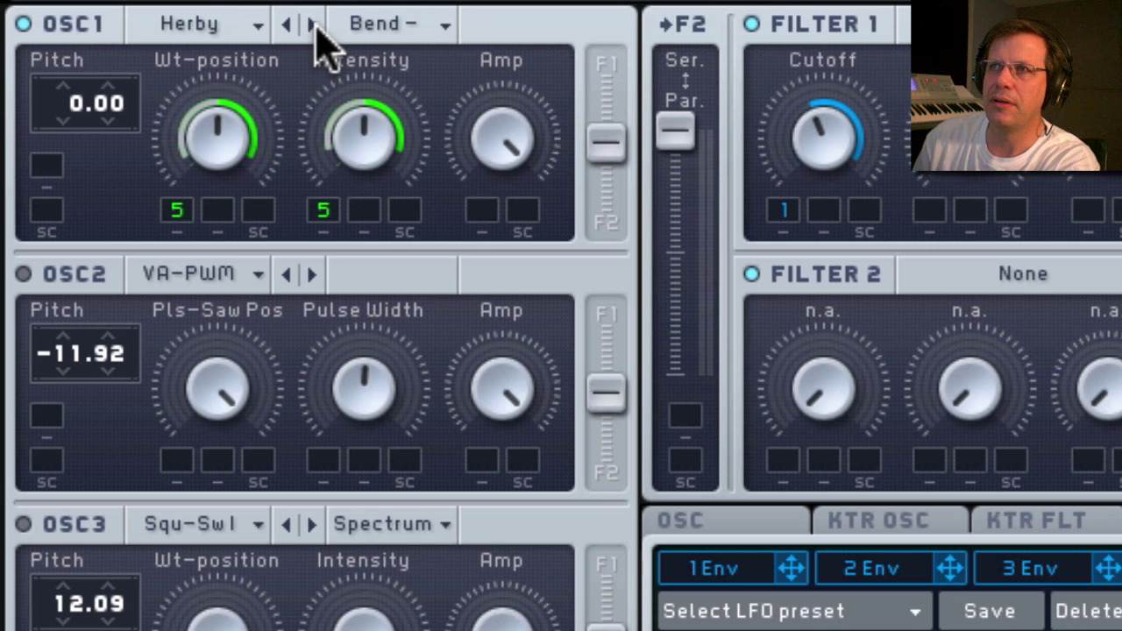
pyautogui.click(313, 26)
pyautogui.click(313, 25)
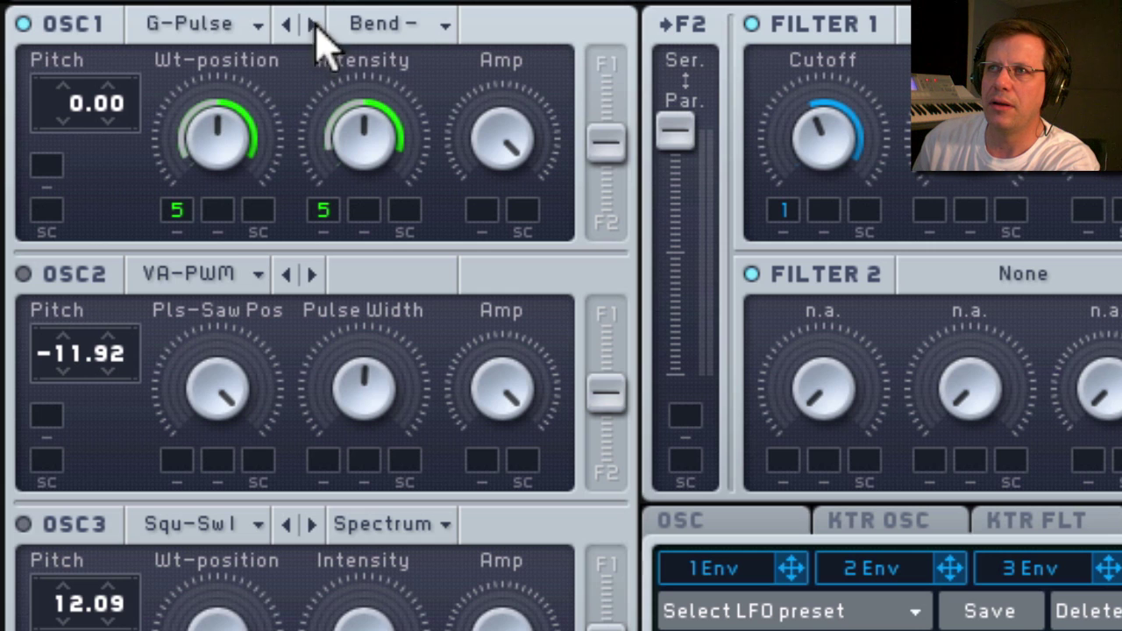
pyautogui.click(313, 25)
pyautogui.click(387, 24)
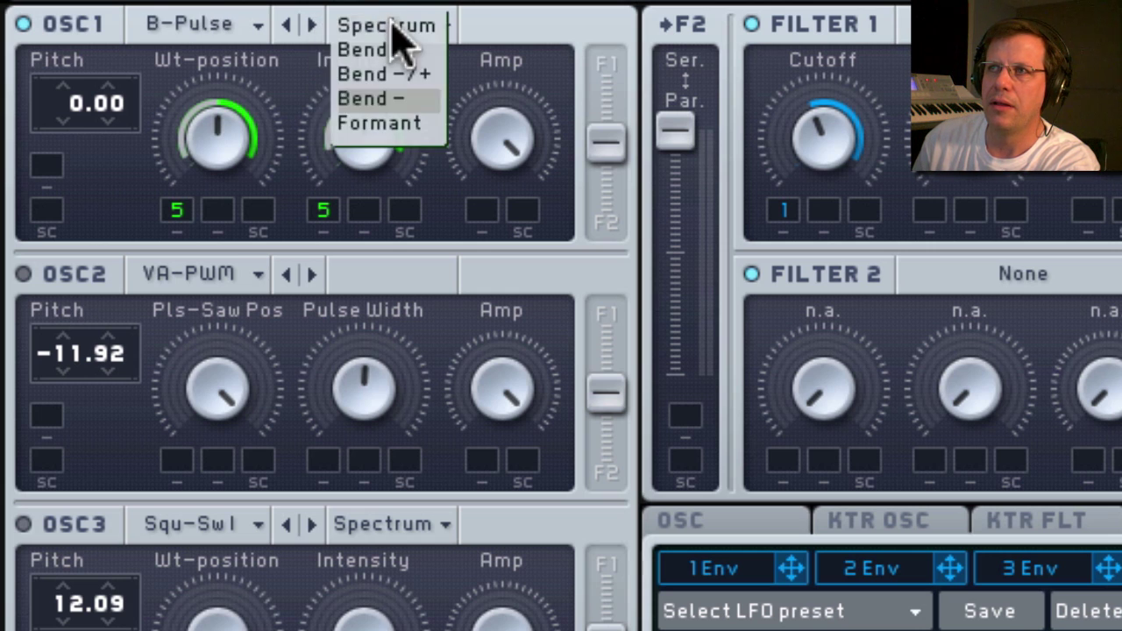
pyautogui.click(391, 22)
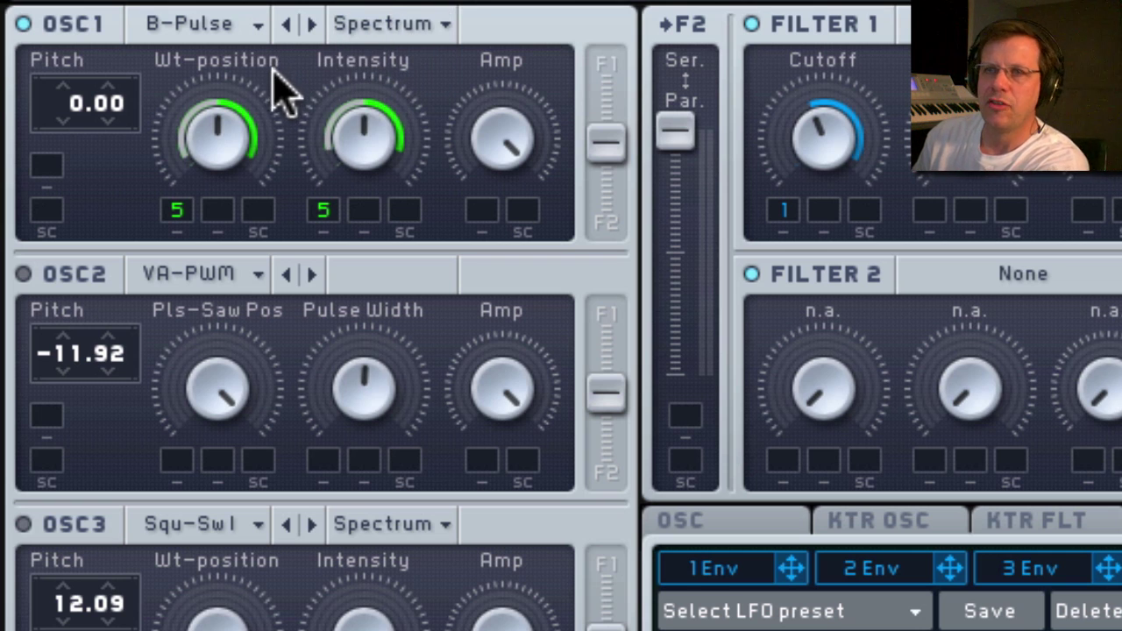
# Choose the Roughmath I wavetable for oscillator 1 and raise its Intensity.
pyautogui.click(337, 24)
pyautogui.click(318, 23)
pyautogui.click(309, 24)
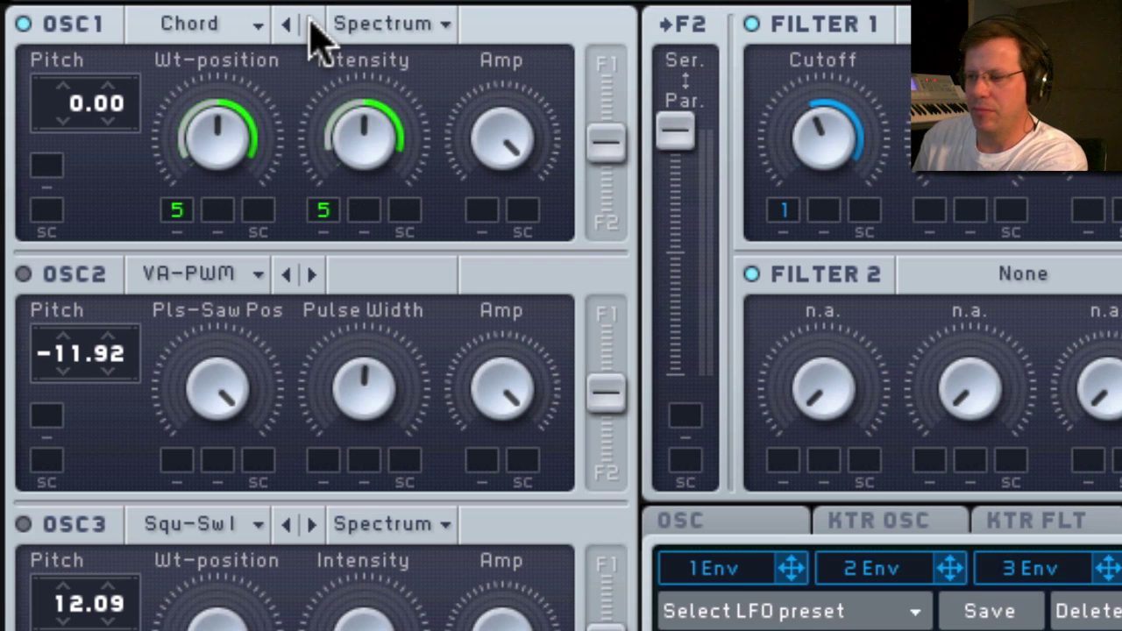
pyautogui.click(309, 24)
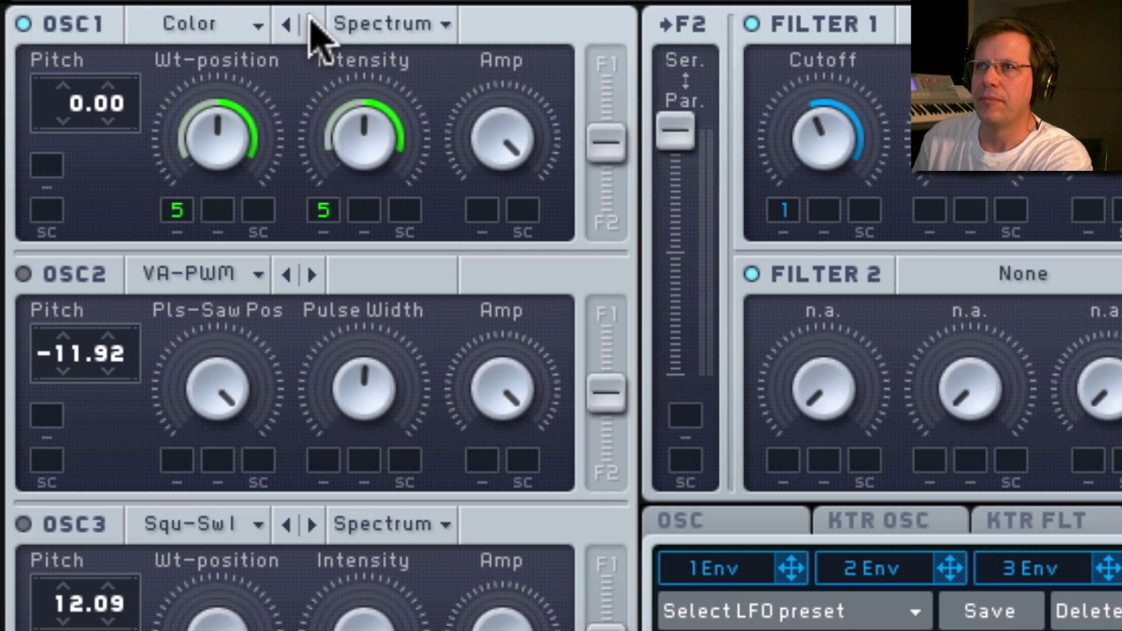
pyautogui.click(312, 24)
pyautogui.click(162, 24)
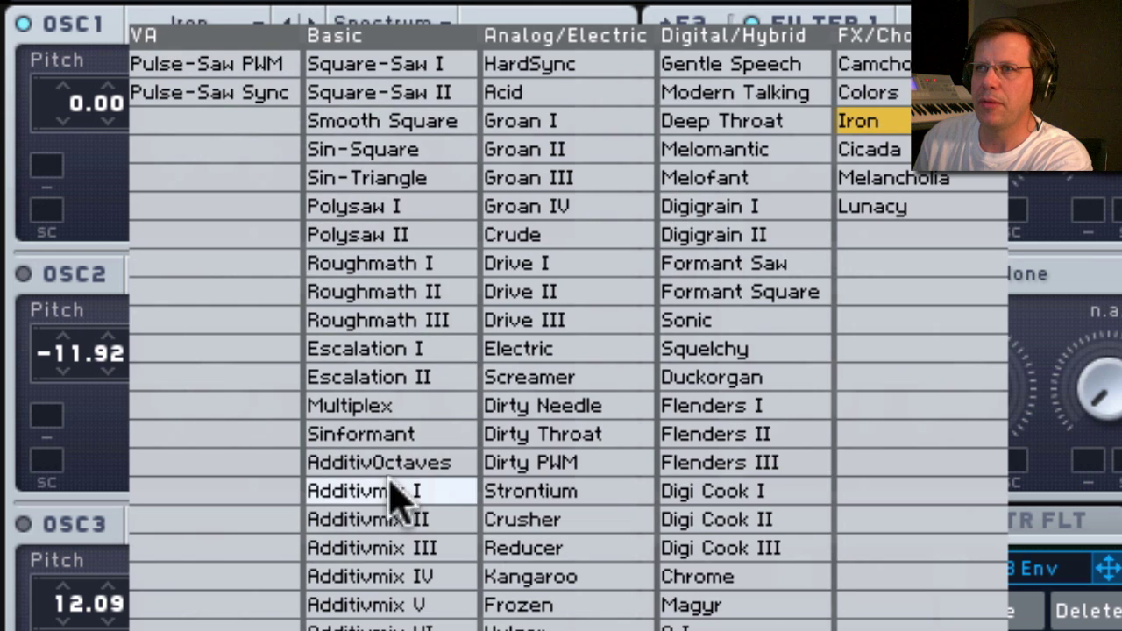
pyautogui.click(370, 265)
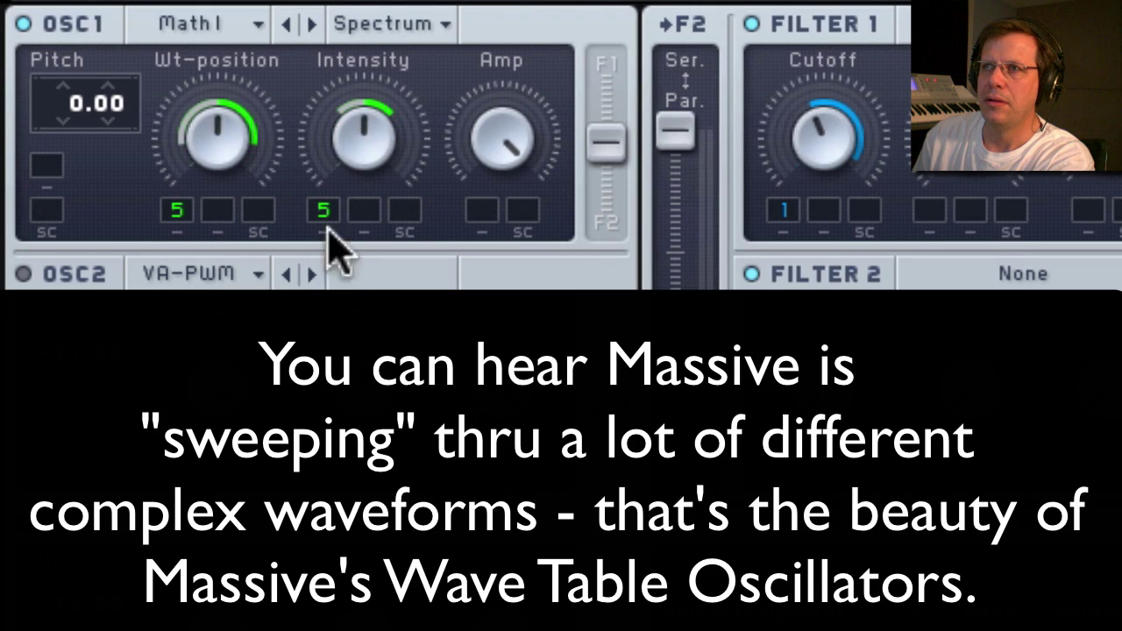
pyautogui.moveTo(363, 143); pyautogui.dragTo(371, 55)
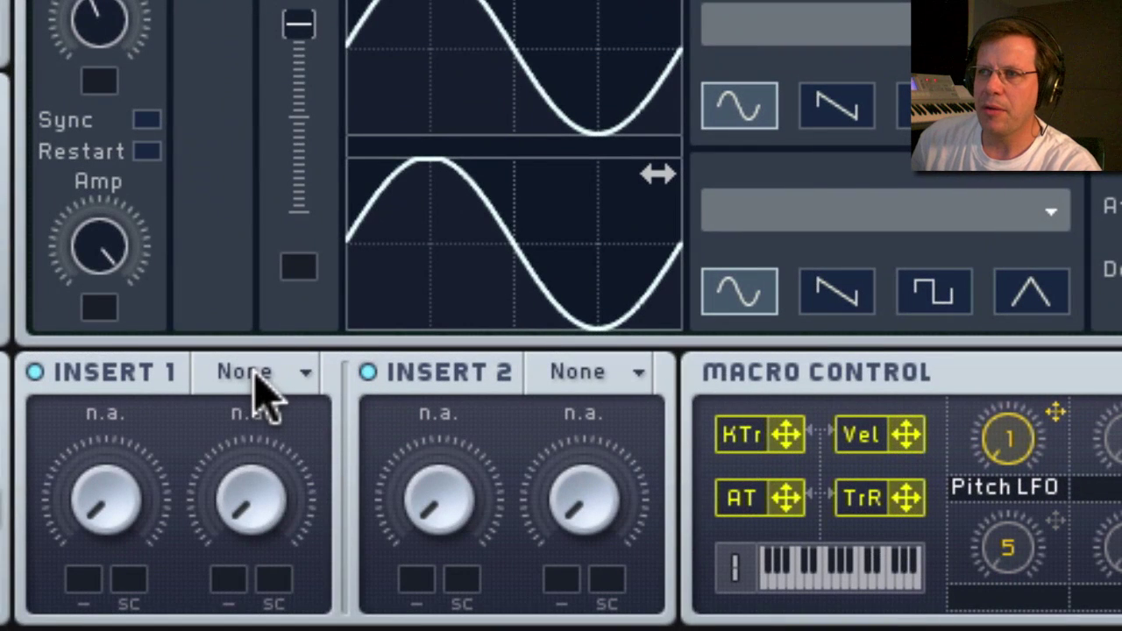
# Put a Hardclipper on Insert 1 with Dry/Wet and Drive raised, then view the routing.
pyautogui.click(263, 385)
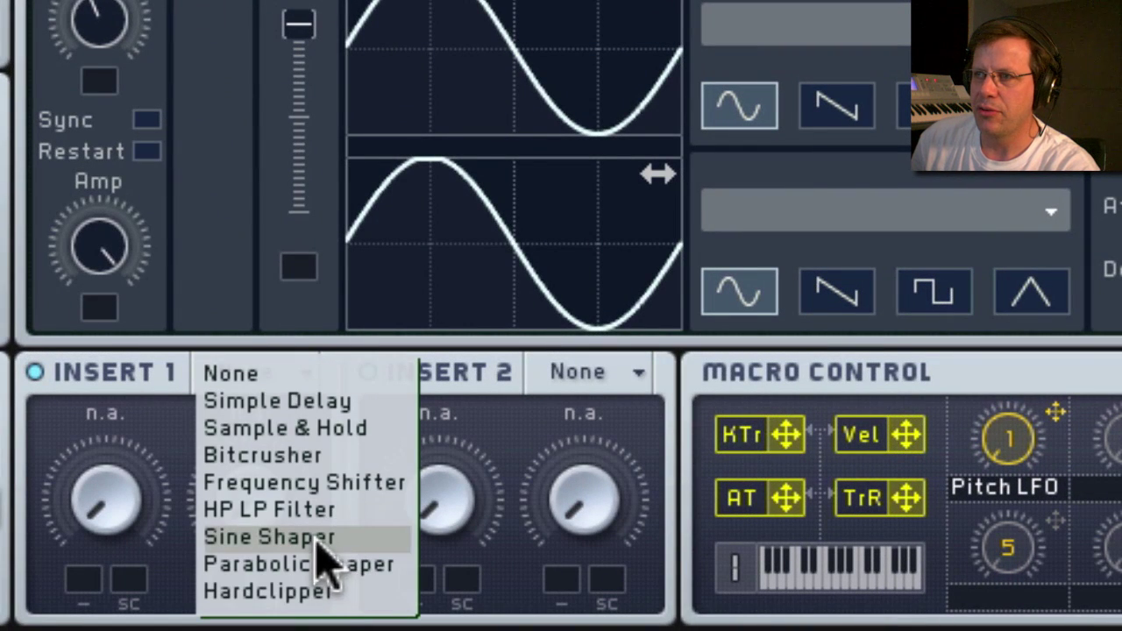
pyautogui.click(305, 594)
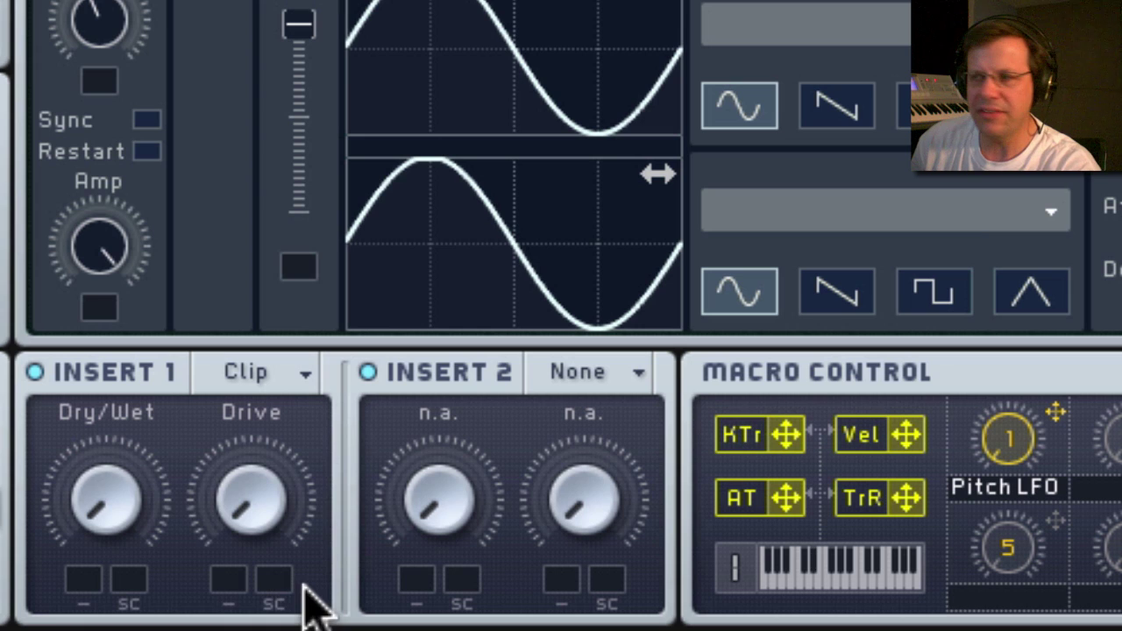
pyautogui.moveTo(131, 526); pyautogui.dragTo(154, 359)
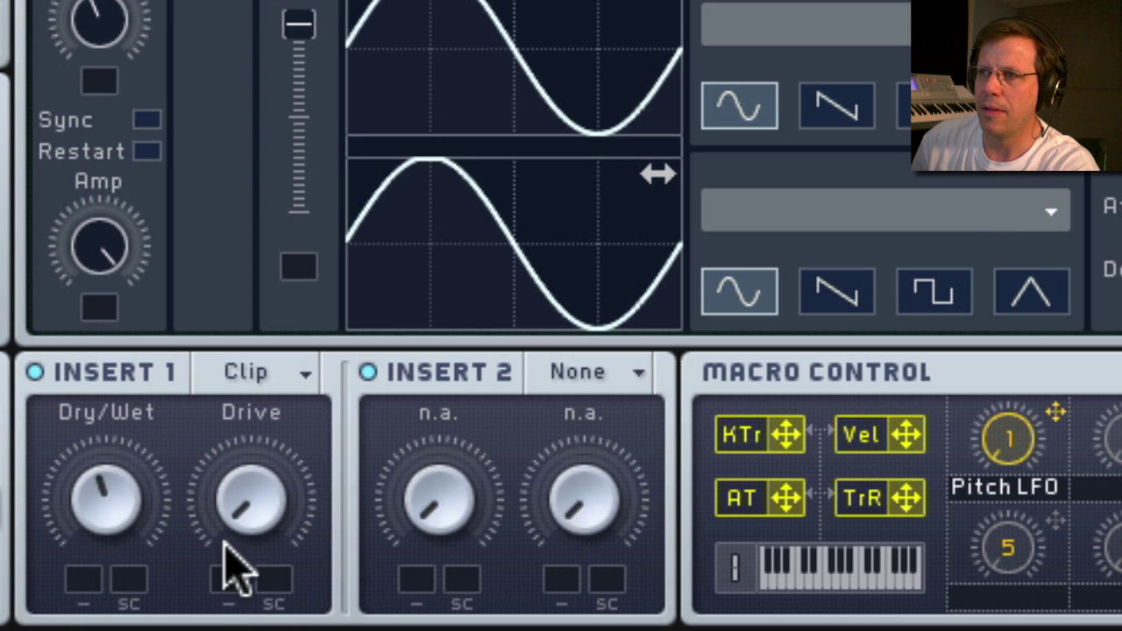
pyautogui.moveTo(226, 539); pyautogui.dragTo(297, 277)
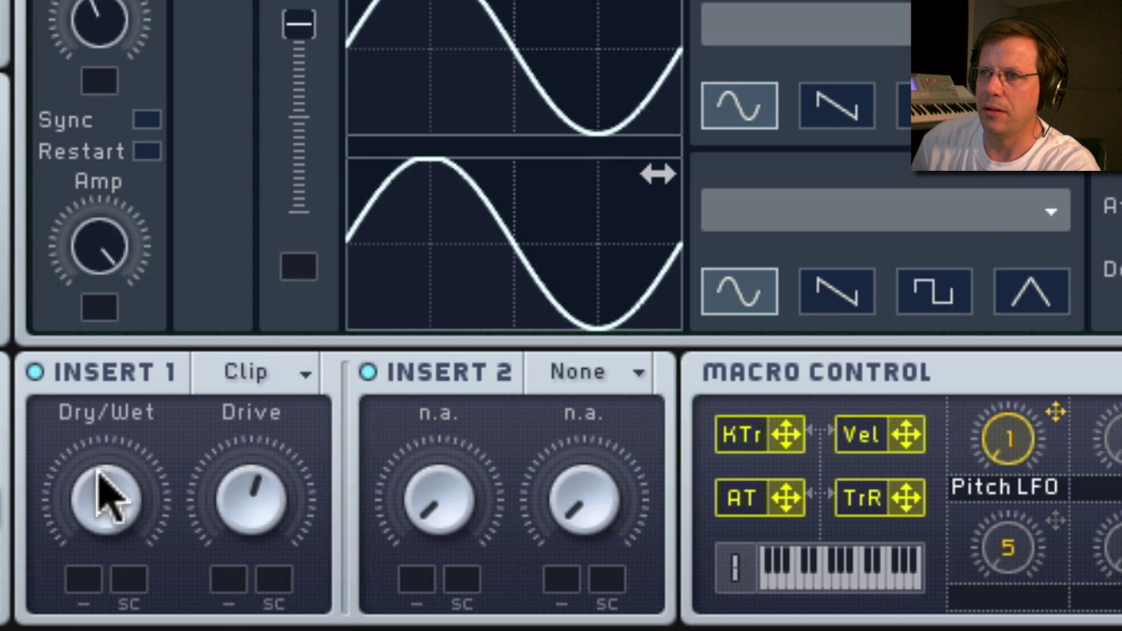
pyautogui.moveTo(97, 471); pyautogui.dragTo(102, 514)
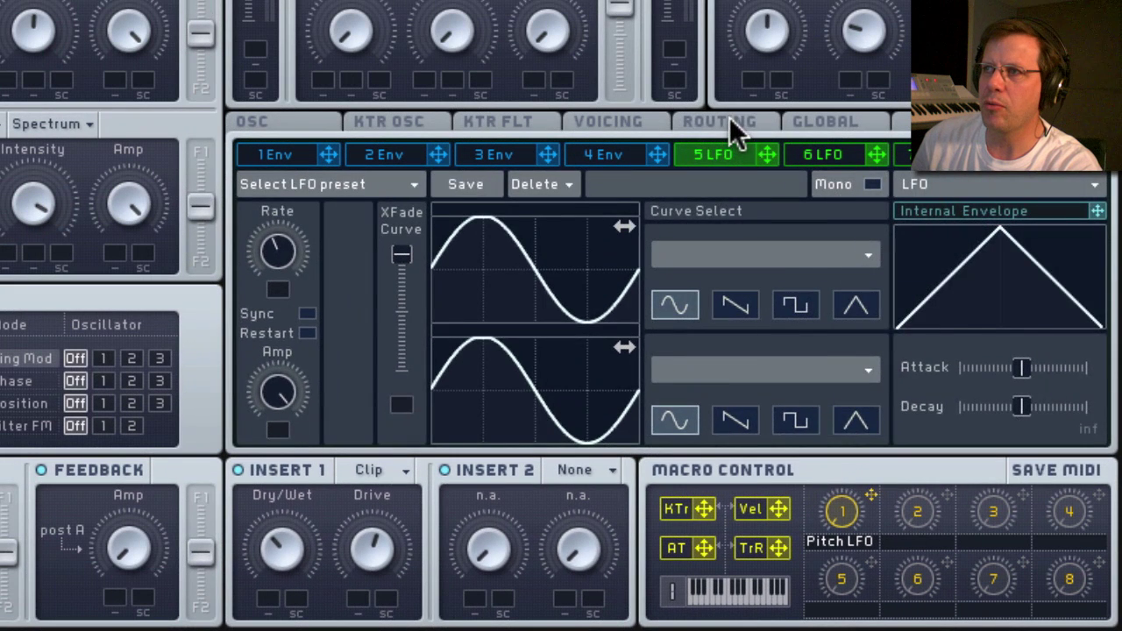
pyautogui.click(727, 121)
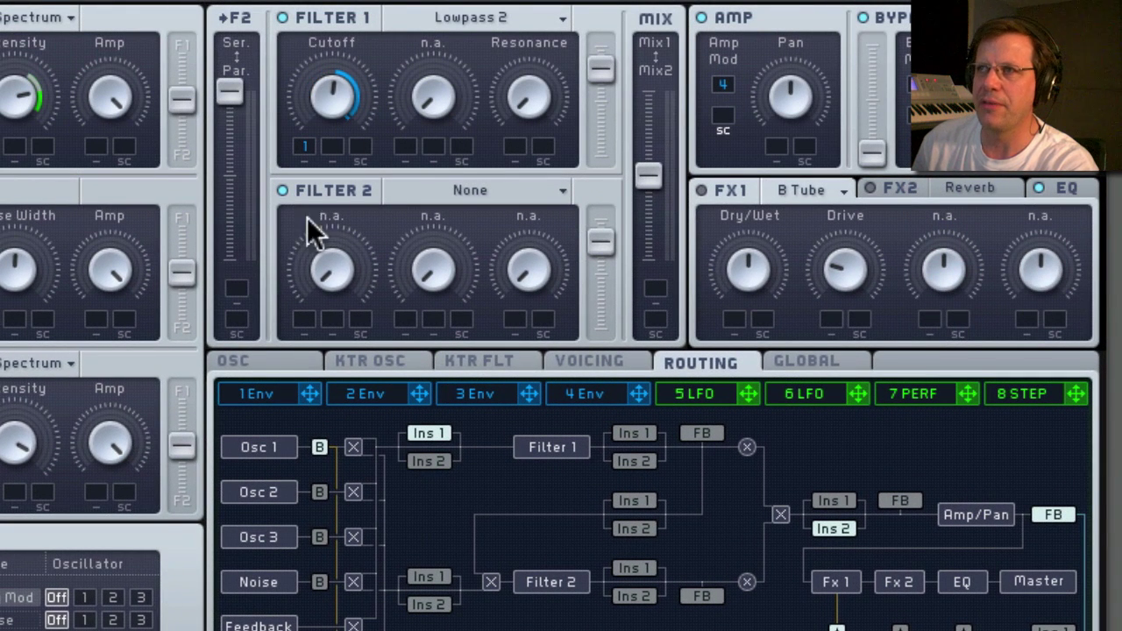
# Lower Filter 1's cutoff and keep Insert 1 directly after Osc 1 in the routing.
pyautogui.moveTo(334, 121); pyautogui.dragTo(327, 166)
pyautogui.click(637, 432)
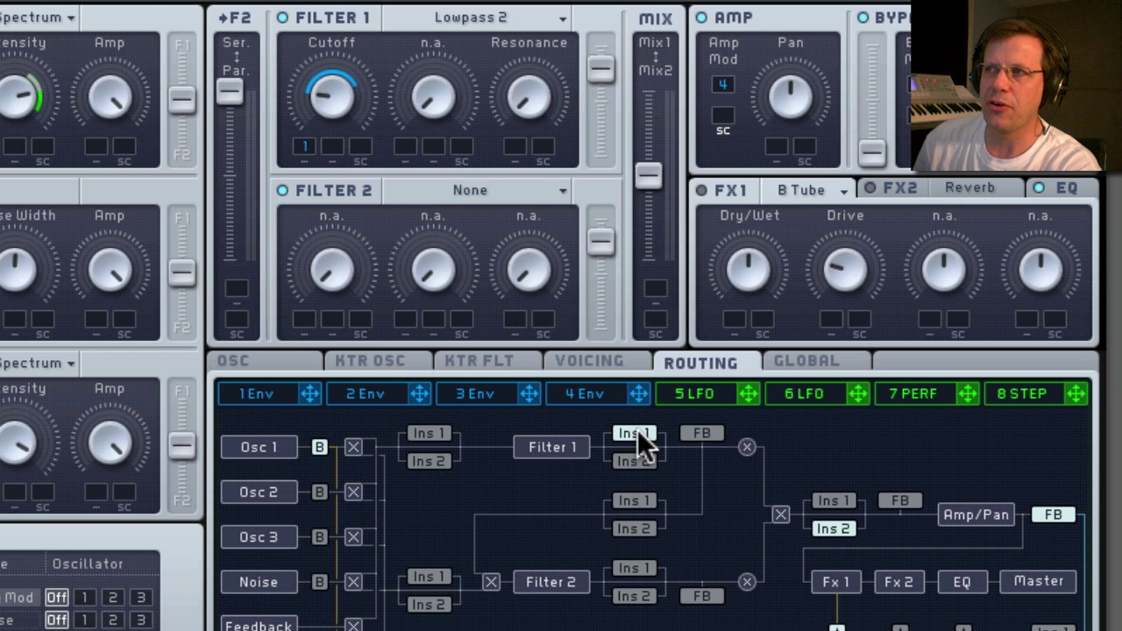
pyautogui.click(448, 428)
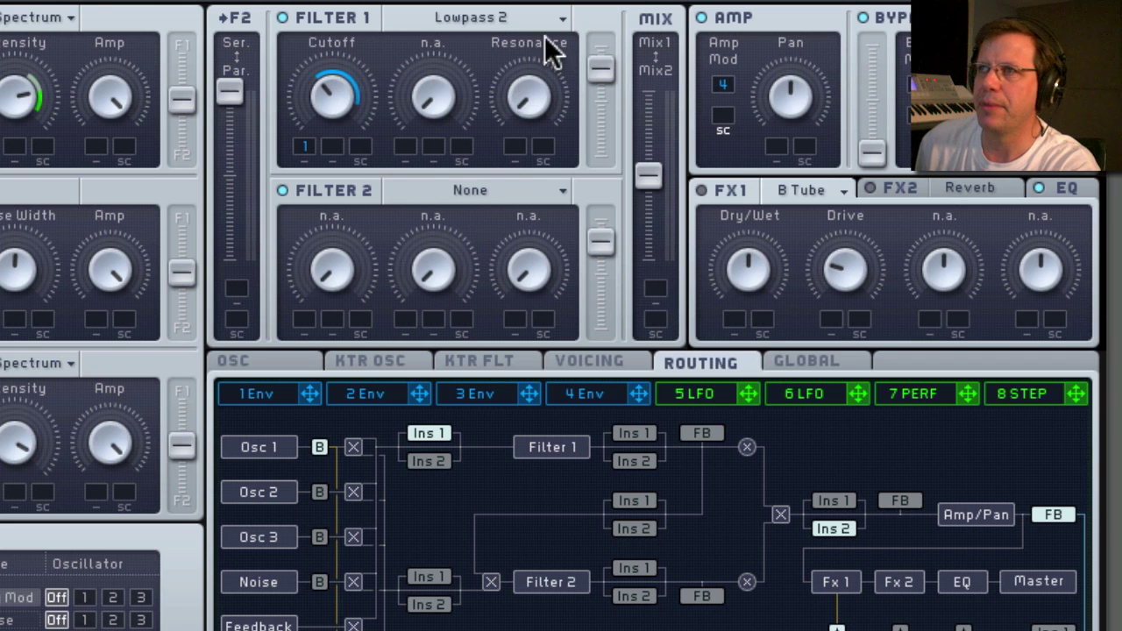
pyautogui.click(528, 16)
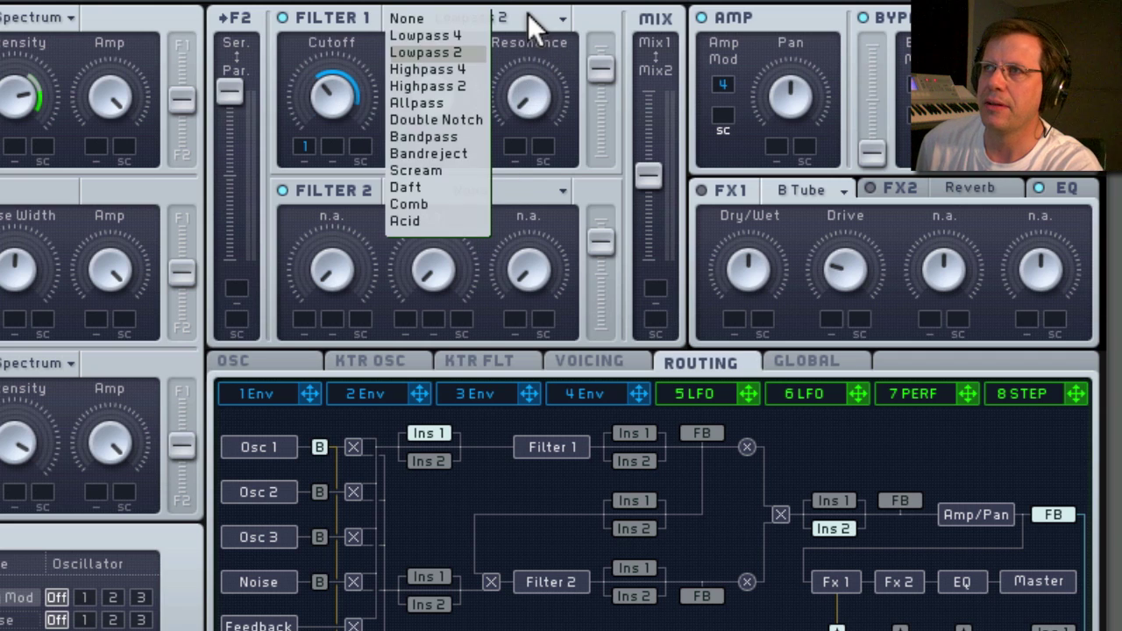
# Select Lowpass 4 as Filter 1's type.
pyautogui.click(435, 34)
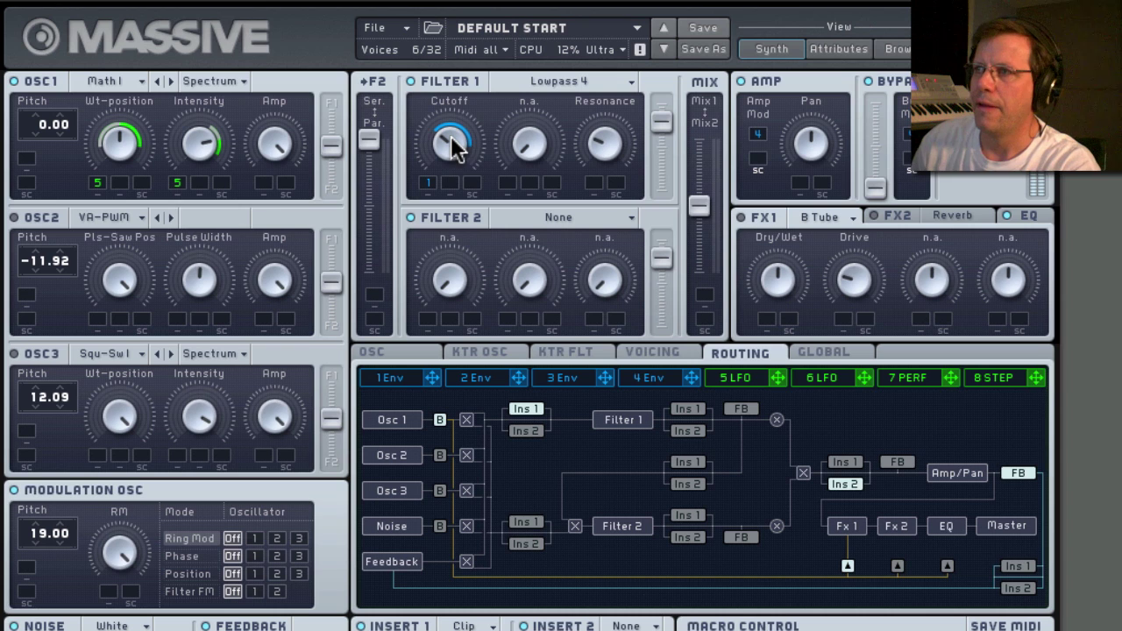
# Try LFO 6 as a modulator on Filter 1's cutoff, then remove it.
pyautogui.moveTo(864, 378)
pyautogui.mouseDown()
pyautogui.moveTo(776, 373)
pyautogui.moveTo(460, 154)
pyautogui.moveTo(447, 181)
pyautogui.mouseUp()
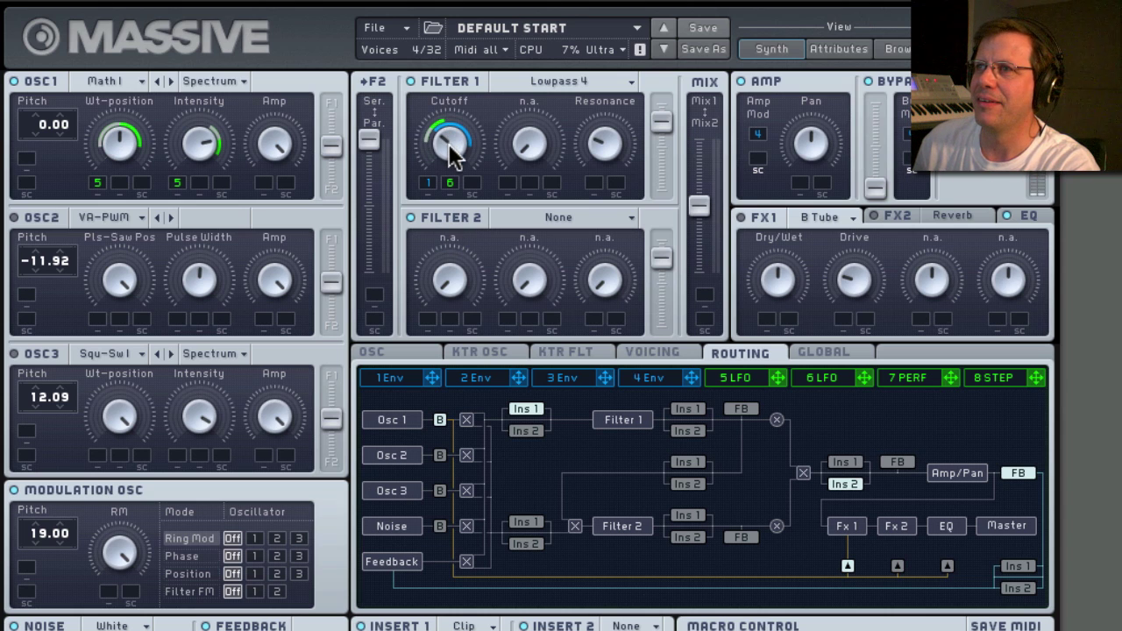
pyautogui.click(831, 379)
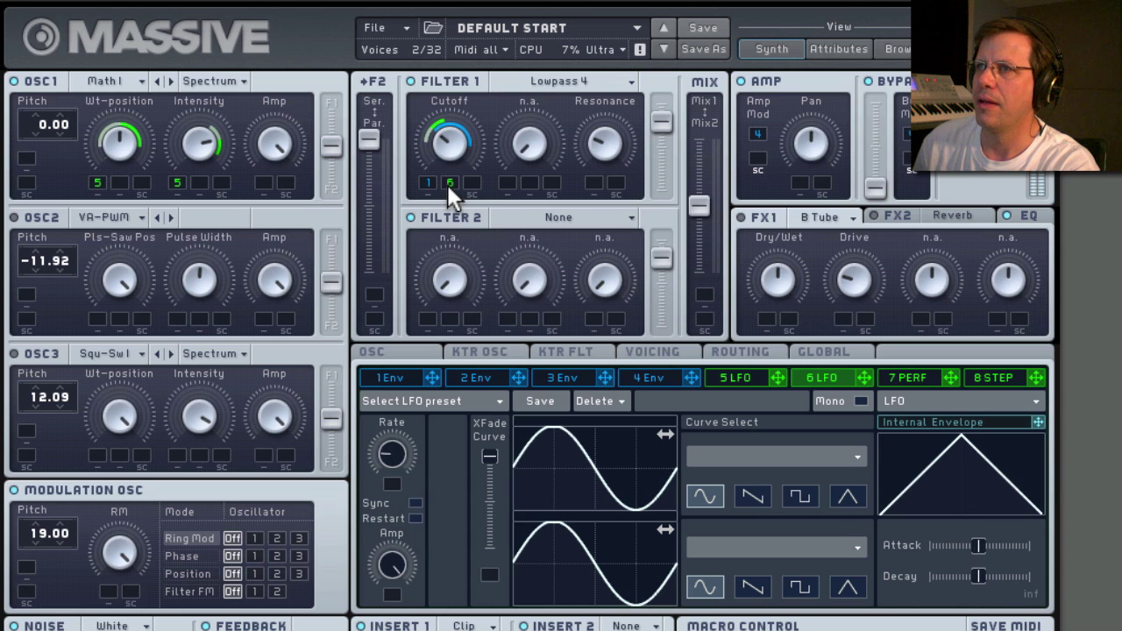
pyautogui.moveTo(447, 180); pyautogui.dragTo(448, 182)
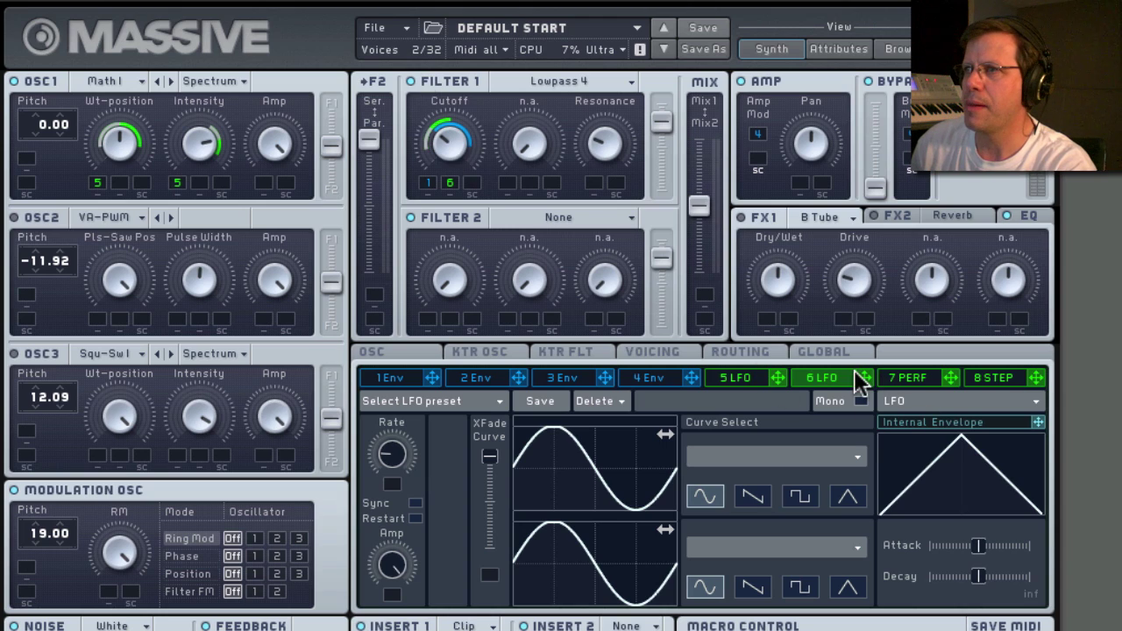
pyautogui.click(487, 387)
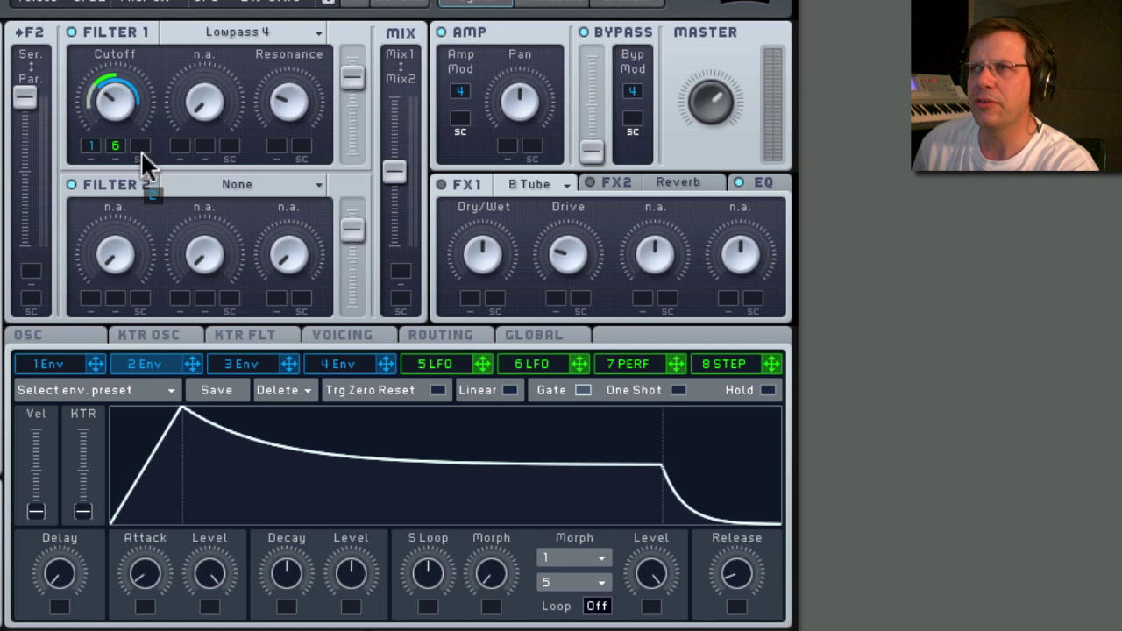
pyautogui.rightClick(116, 144)
pyautogui.click(155, 169)
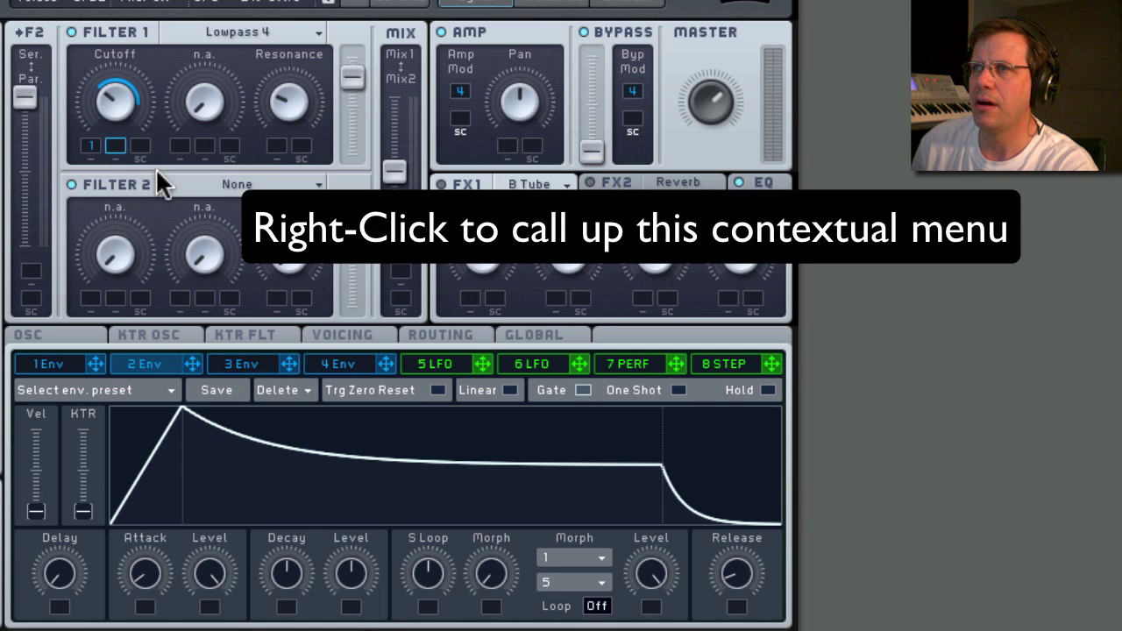
# Lengthen envelope 1's attack and decay.
pyautogui.click(58, 363)
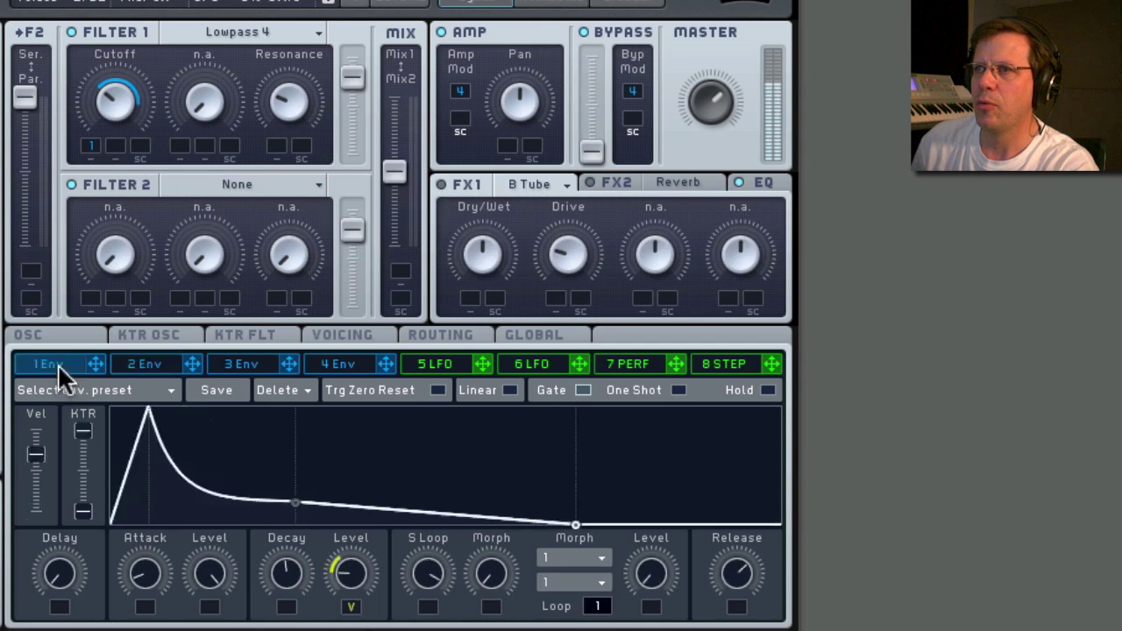
pyautogui.moveTo(138, 570); pyautogui.dragTo(162, 496)
pyautogui.moveTo(297, 586); pyautogui.dragTo(326, 498)
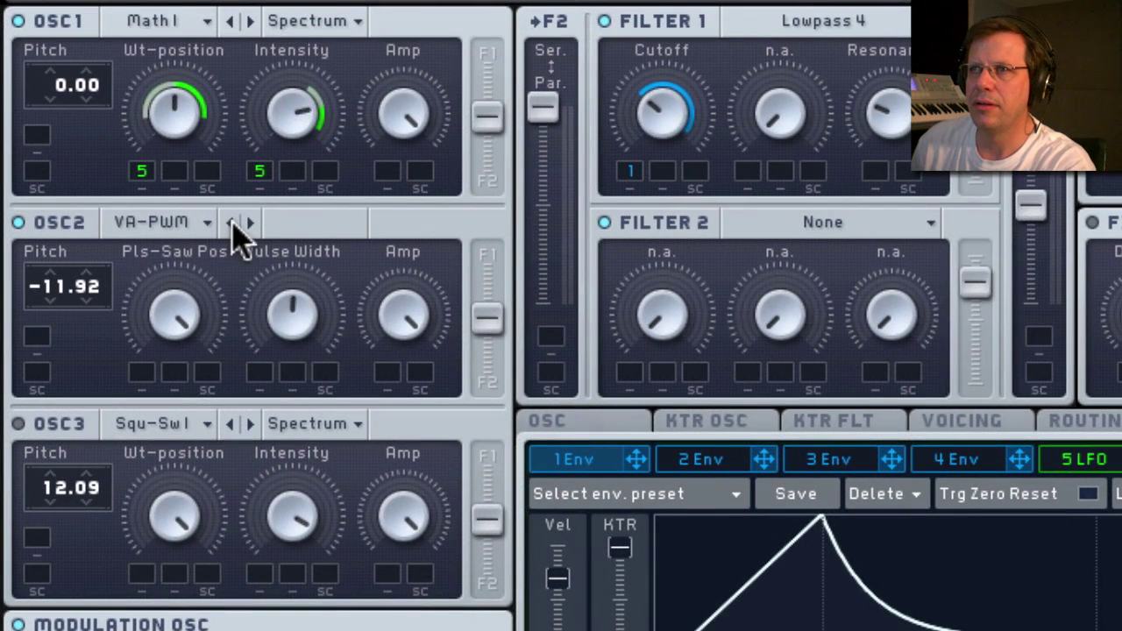
# Step Oscillator 2's wavetable forward four times from VA-PWM to Plysaw II.
pyautogui.click(251, 225)
pyautogui.click(251, 225)
pyautogui.click(251, 225)
pyautogui.click(251, 224)
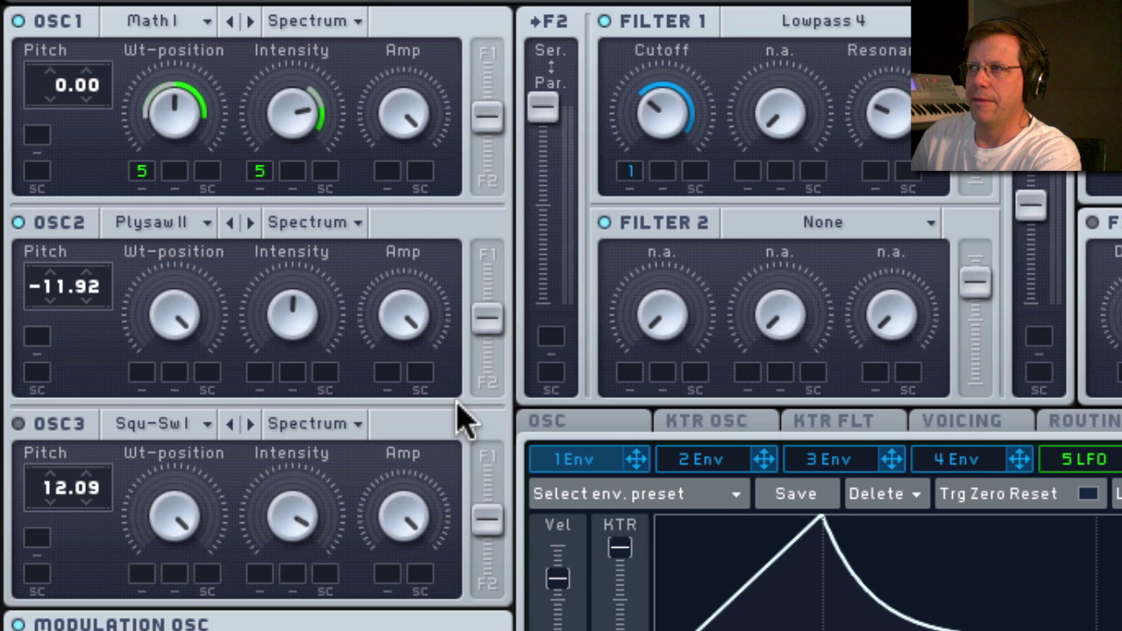
# Assign envelope 2 to Oscillator 2's Intensity and lower the intensity under its control.
pyautogui.moveTo(299, 364); pyautogui.dragTo(313, 326)
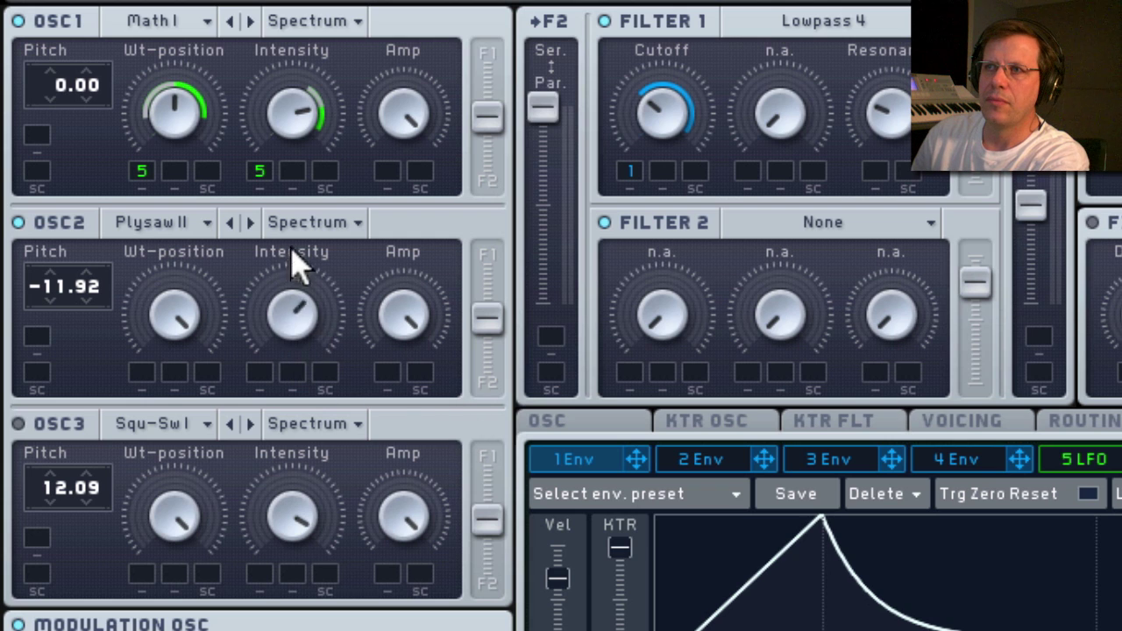
pyautogui.moveTo(298, 509); pyautogui.dragTo(743, 464)
pyautogui.moveTo(748, 380); pyautogui.dragTo(255, 257)
pyautogui.moveTo(283, 200); pyautogui.dragTo(253, 31)
# Shape envelope 2 with a raised attack peak, short decay and low sustain level.
pyautogui.click(664, 241)
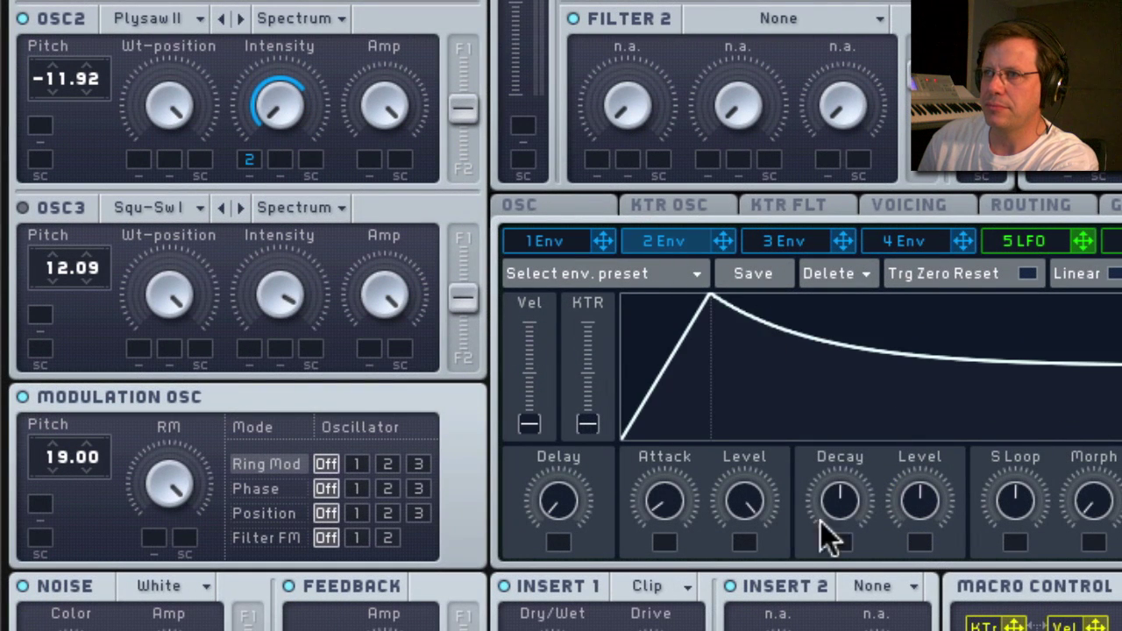
pyautogui.moveTo(741, 510)
pyautogui.mouseDown()
pyautogui.moveTo(739, 524)
pyautogui.moveTo(742, 508)
pyautogui.mouseUp()
pyautogui.moveTo(839, 507); pyautogui.dragTo(846, 454)
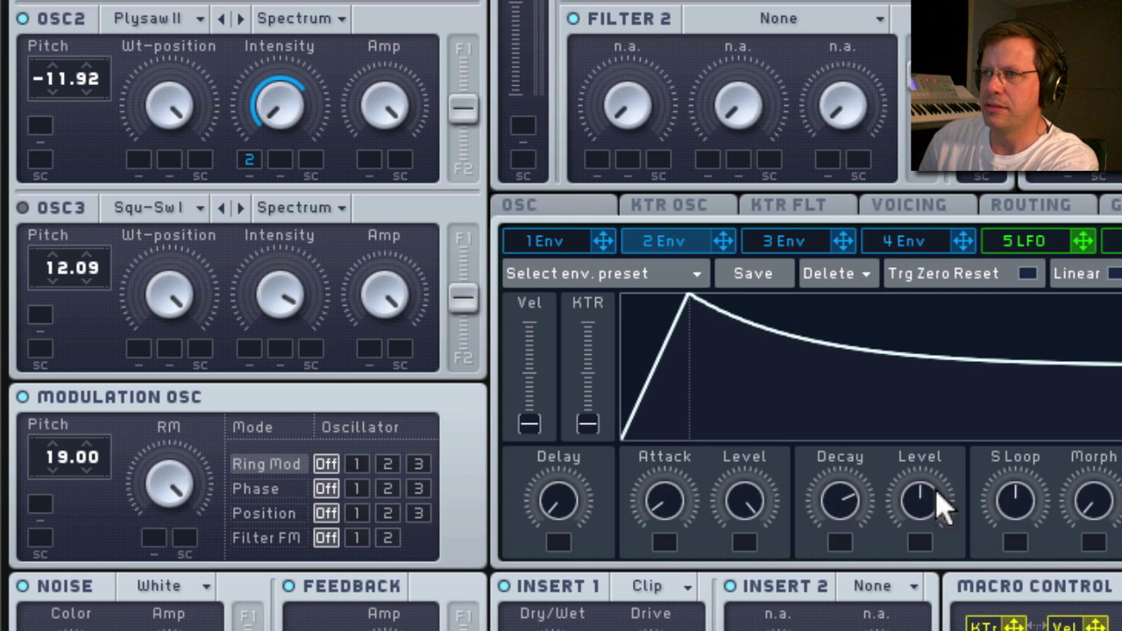
pyautogui.moveTo(934, 493); pyautogui.dragTo(935, 535)
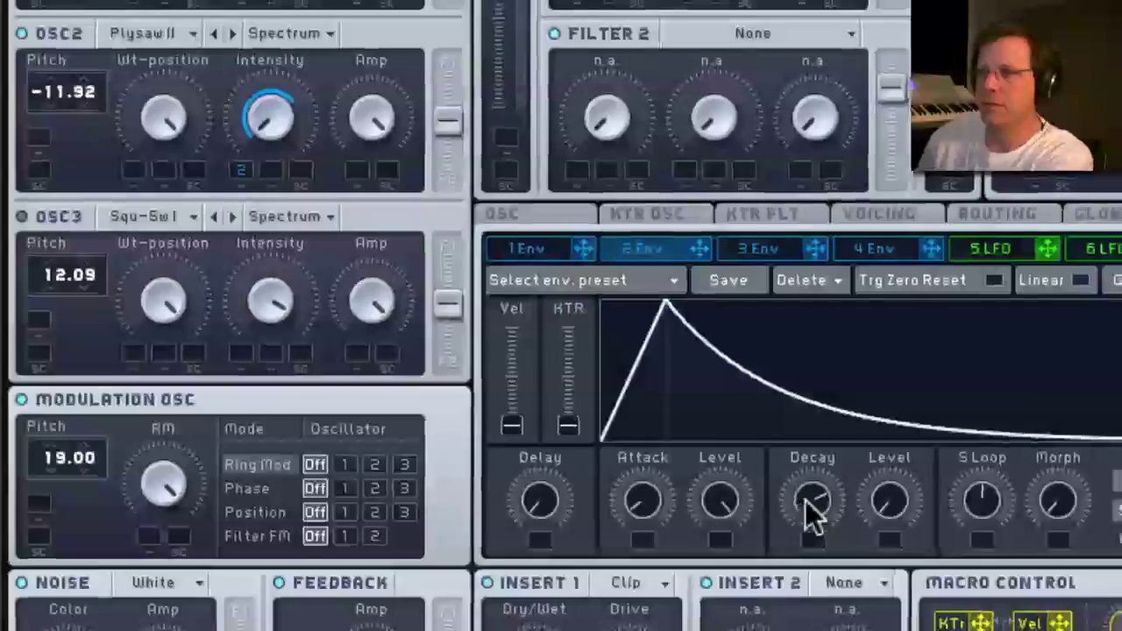
pyautogui.moveTo(811, 517); pyautogui.dragTo(763, 574)
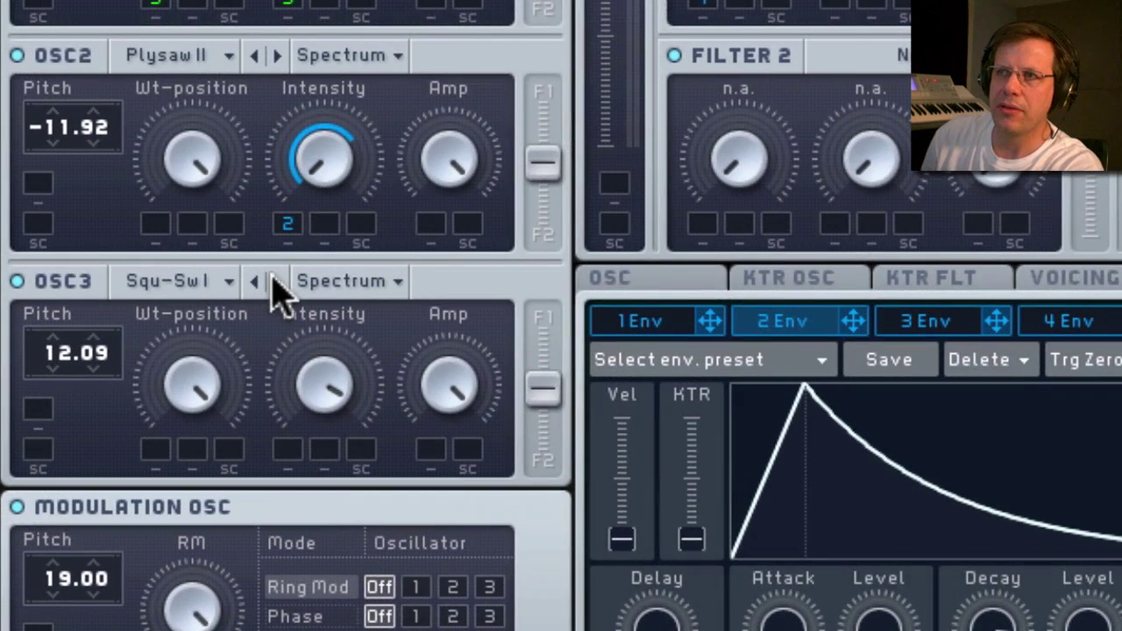
# Switch Oscillator 3 to the Sin-Squ wavetable and set the filters fully parallel.
pyautogui.click(149, 308)
pyautogui.click(149, 308)
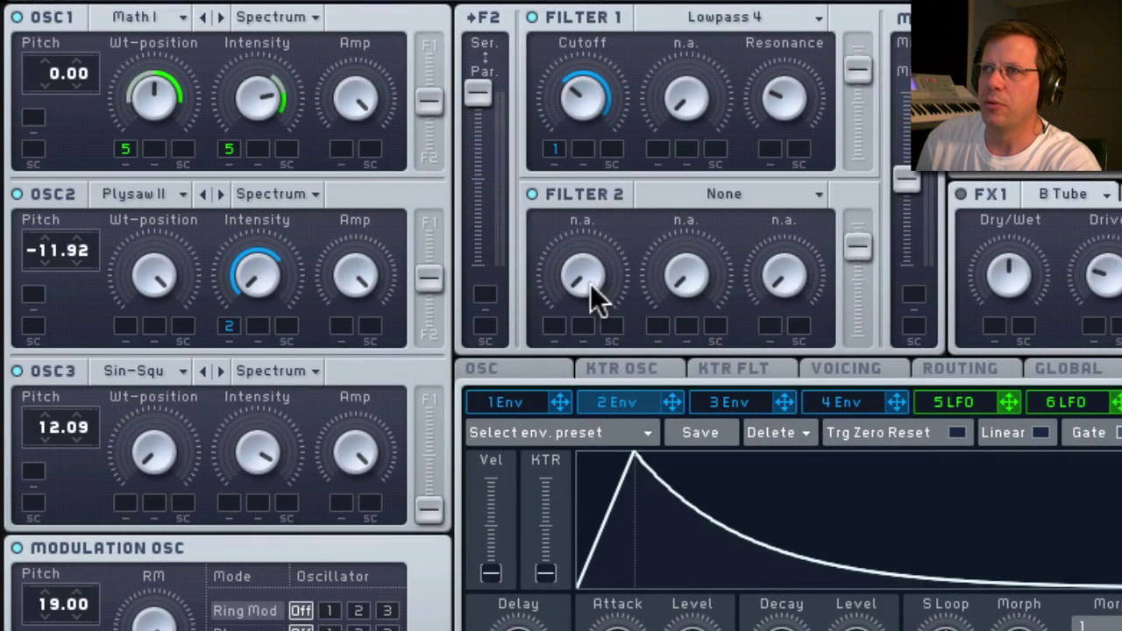
pyautogui.moveTo(478, 87); pyautogui.dragTo(487, 355)
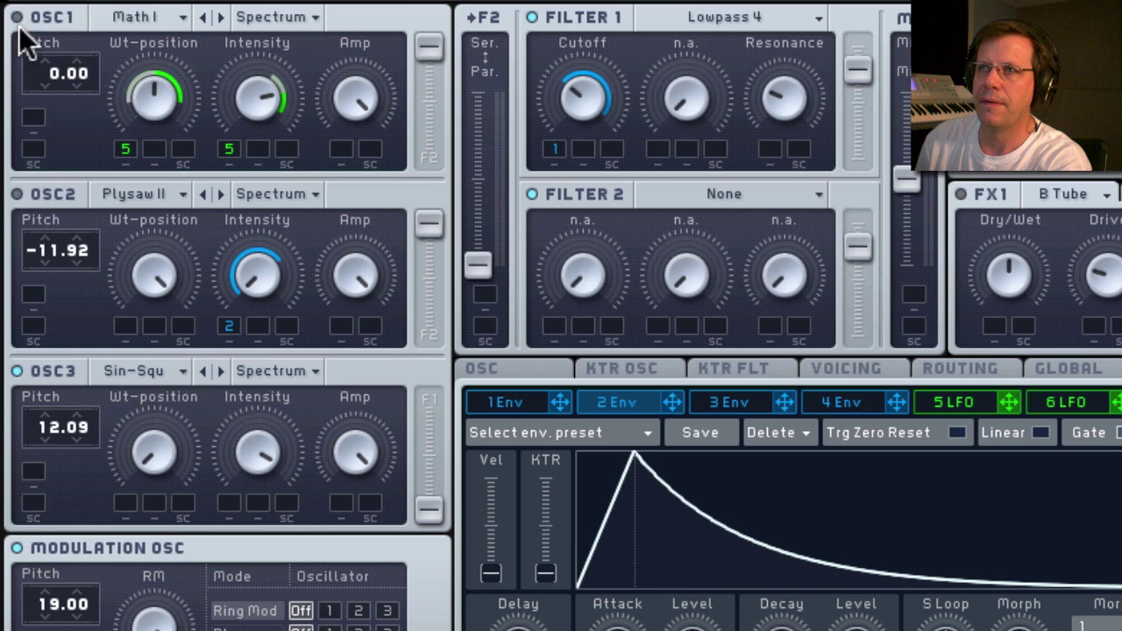
# Tune Oscillator 3's pitch down to -12.00.
pyautogui.moveTo(49, 424); pyautogui.dragTo(57, 492)
pyautogui.scroll(-1, 82, 432)
pyautogui.scroll(-7, 81, 434)
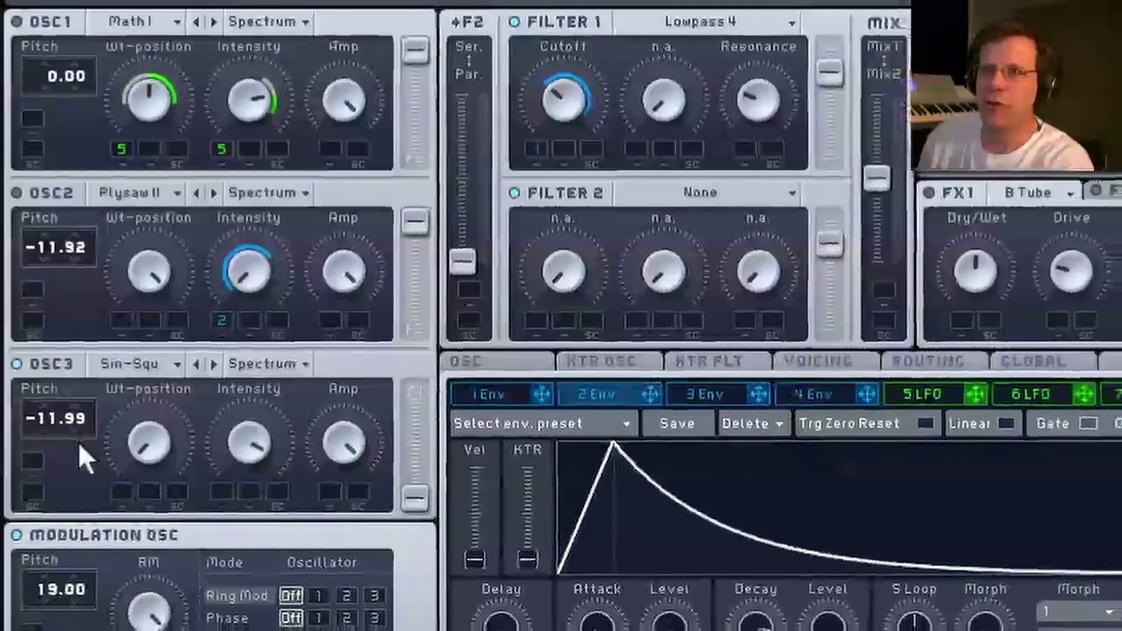
pyautogui.scroll(-1, 78, 442)
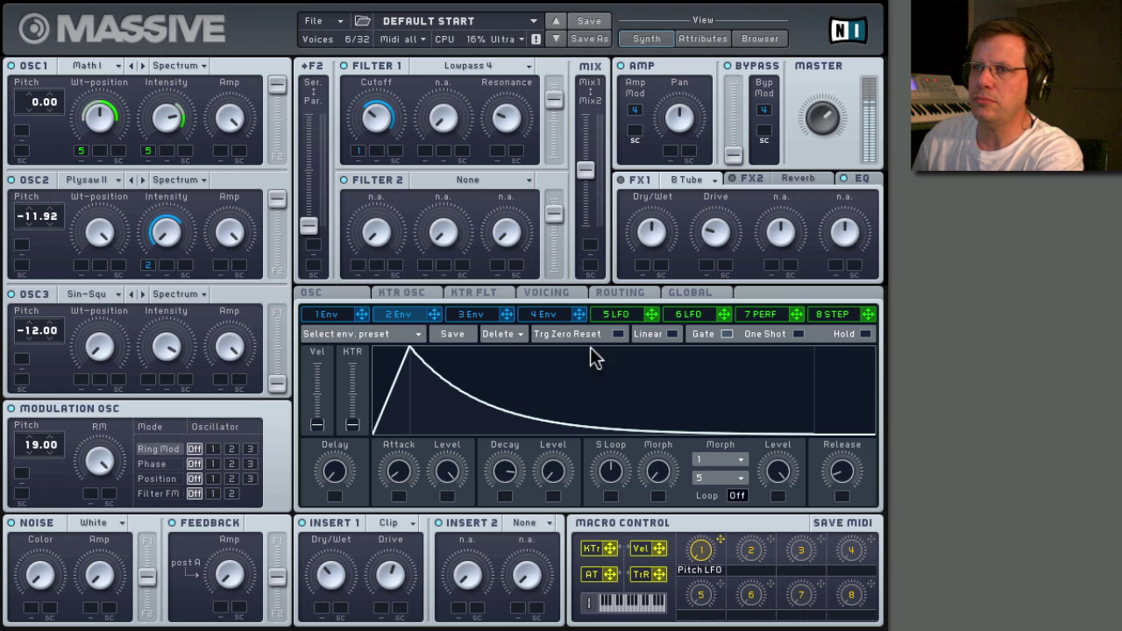
# Use the modulation oscillator for Filter 1 FM and fill all 16 performer steps with the sharp decay curve.
pyautogui.click(212, 494)
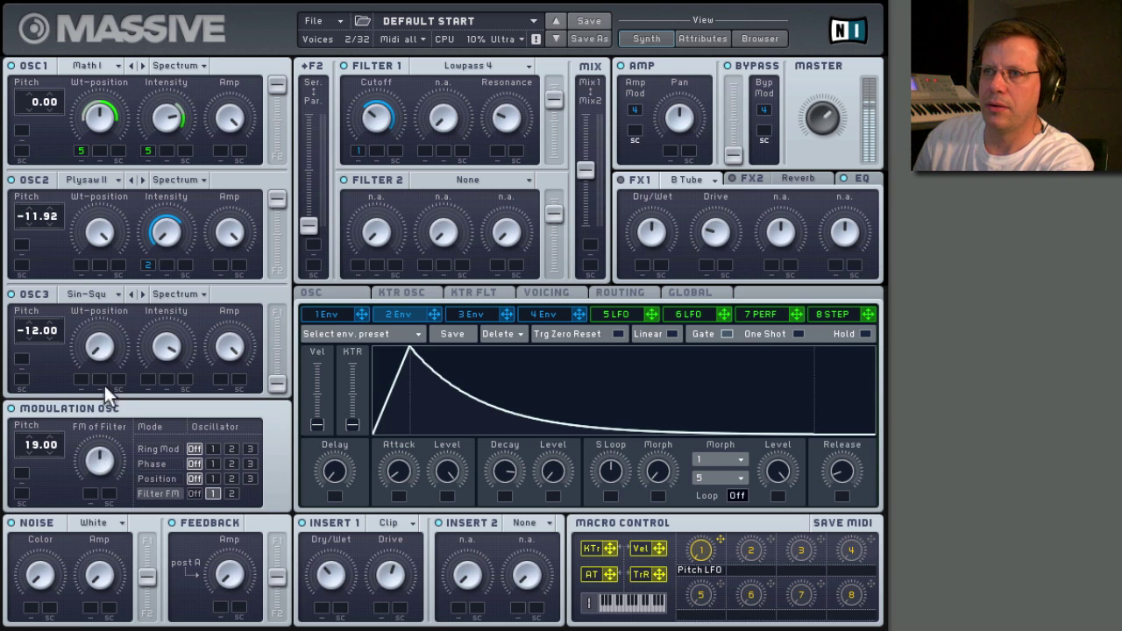
pyautogui.click(767, 318)
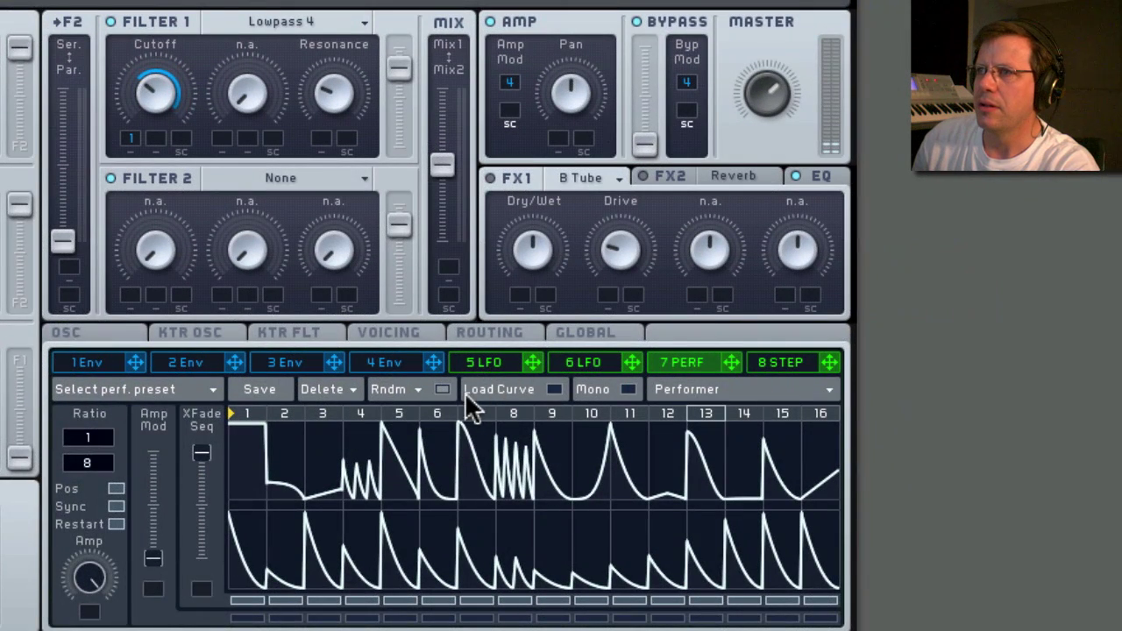
pyautogui.moveTo(506, 406)
pyautogui.click(185, 449)
pyautogui.moveTo(251, 443)
pyautogui.mouseDown()
pyautogui.moveTo(312, 467)
pyautogui.moveTo(425, 445)
pyautogui.moveTo(871, 420)
pyautogui.moveTo(778, 488)
pyautogui.moveTo(785, 450)
pyautogui.moveTo(682, 462)
pyautogui.mouseUp()
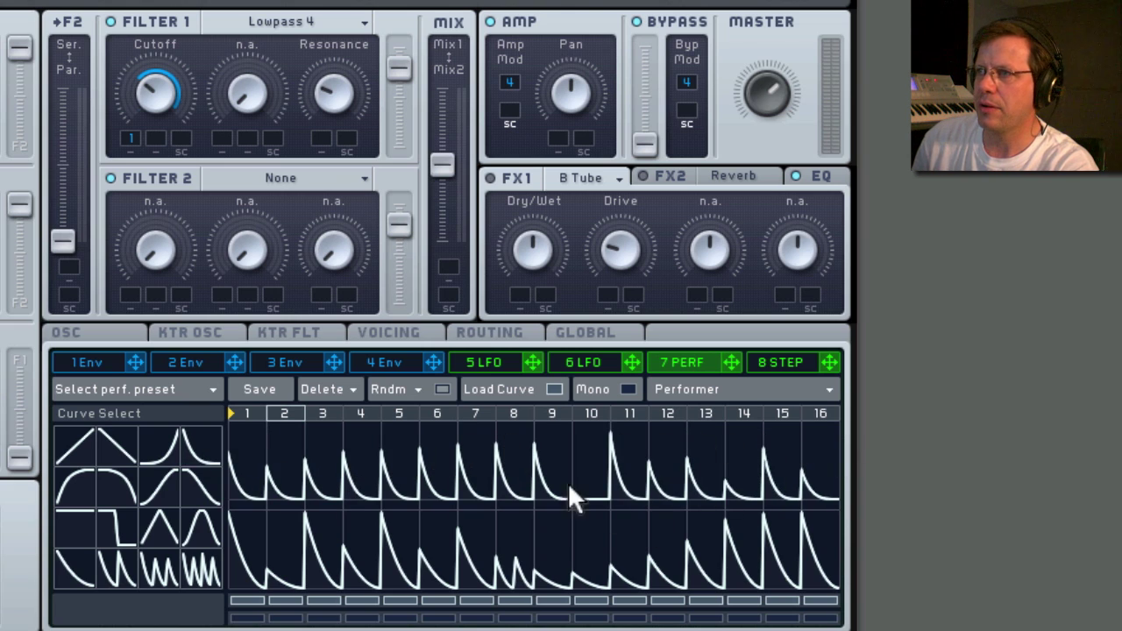
# Redraw the performer's top-lane peaks across steps 3-11 and raise step 16 nearly full.
pyautogui.moveTo(568, 475)
pyautogui.mouseDown()
pyautogui.moveTo(515, 420)
pyautogui.moveTo(476, 409)
pyautogui.moveTo(302, 458)
pyautogui.mouseUp()
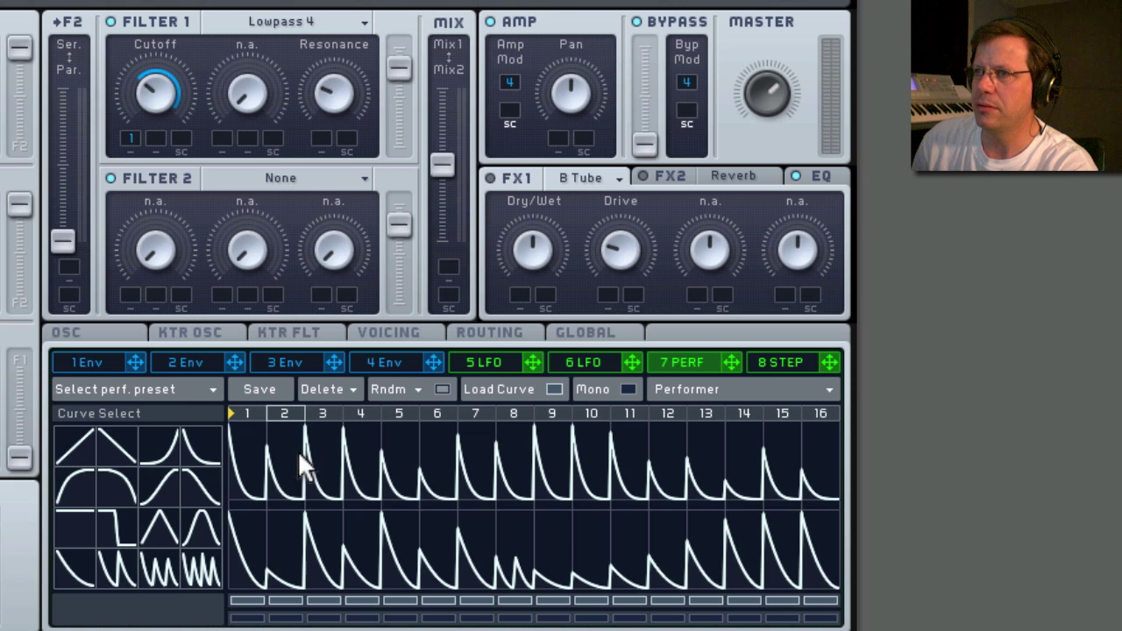
pyautogui.moveTo(403, 443)
pyautogui.mouseDown()
pyautogui.moveTo(456, 432)
pyautogui.moveTo(648, 487)
pyautogui.mouseUp()
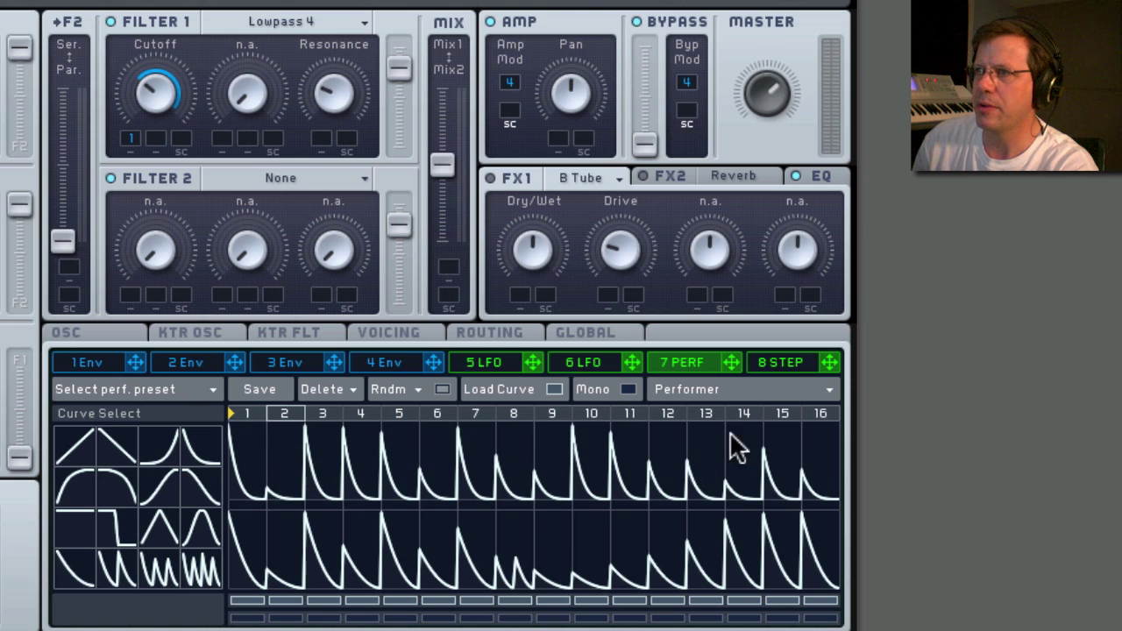
pyautogui.moveTo(815, 465); pyautogui.dragTo(827, 439)
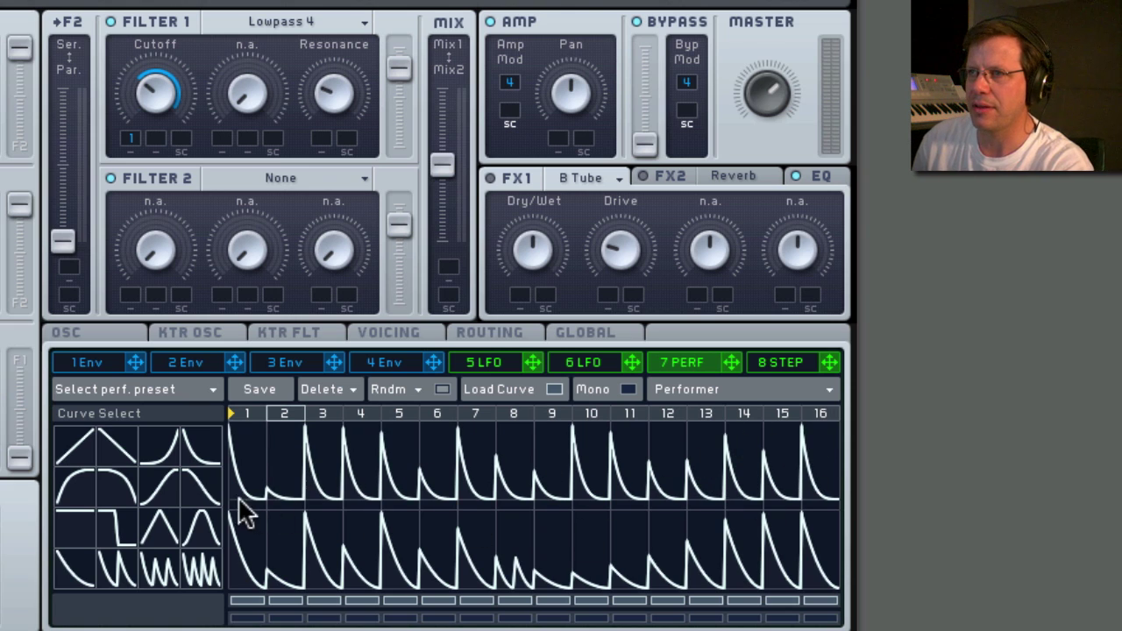
# Route Performer 7 to Filter 1 cutoff with increased depth and a 1/16 ratio.
pyautogui.click(501, 392)
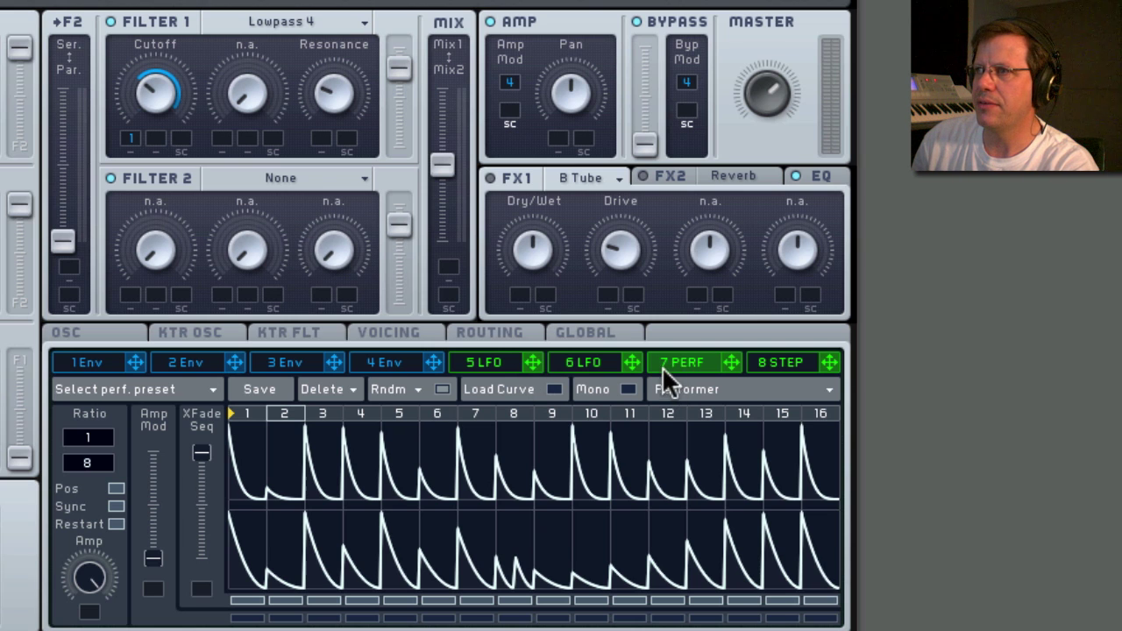
pyautogui.moveTo(733, 361); pyautogui.dragTo(155, 137)
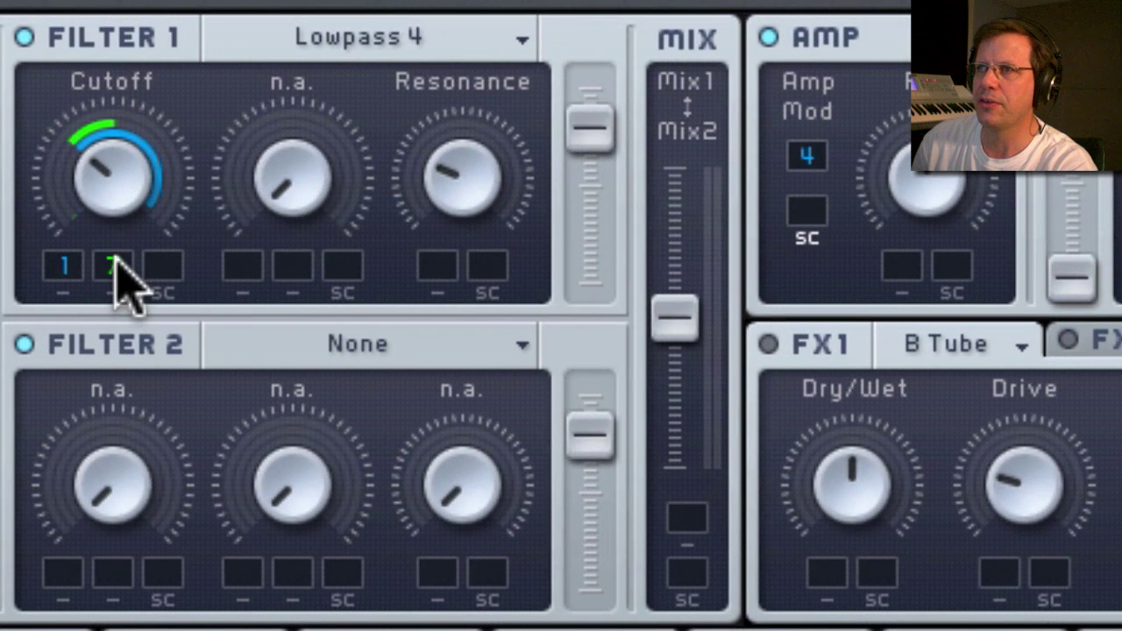
pyautogui.moveTo(114, 257)
pyautogui.mouseDown()
pyautogui.moveTo(126, 228)
pyautogui.moveTo(120, 238)
pyautogui.mouseUp()
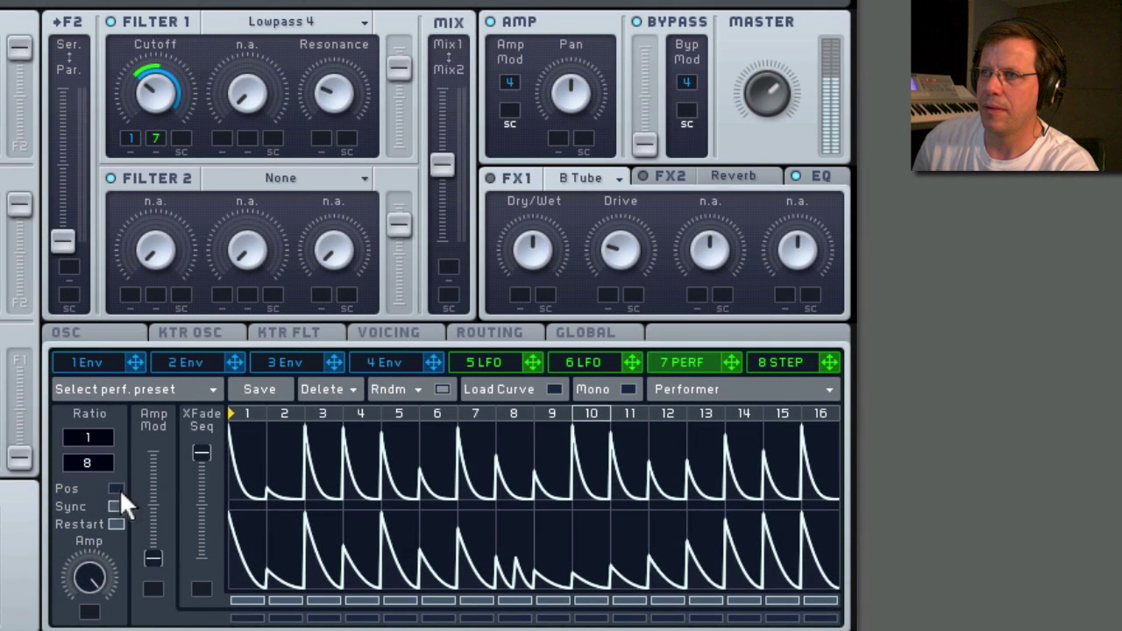
pyautogui.moveTo(91, 460); pyautogui.dragTo(96, 455)
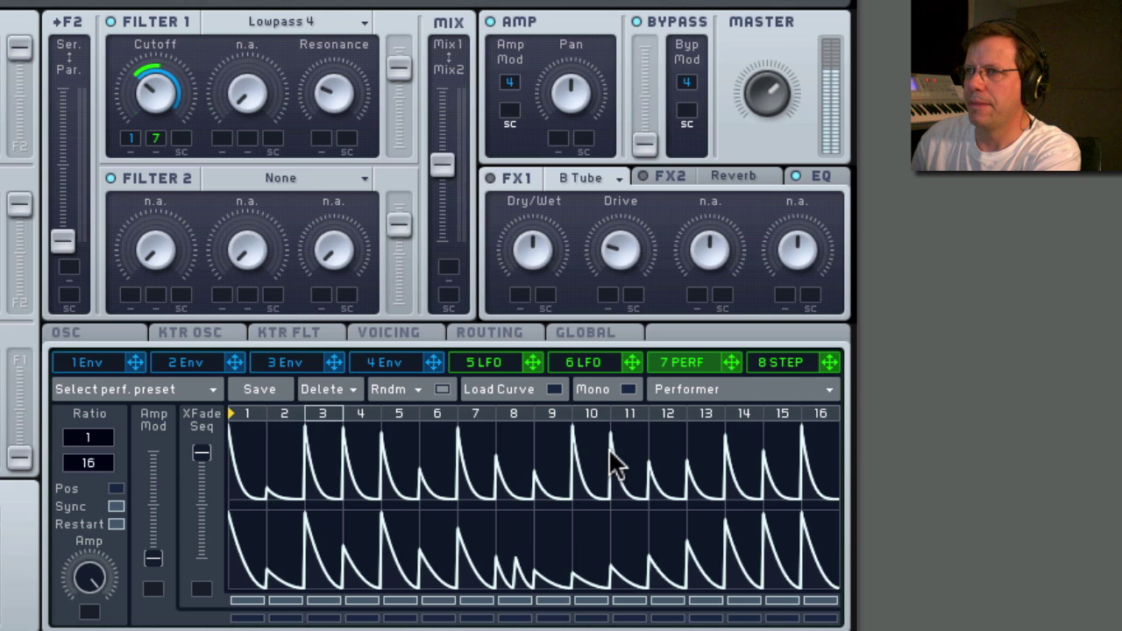
# Enable Sync on the 5 LFO page with a 1/2 ratio.
pyautogui.click(479, 362)
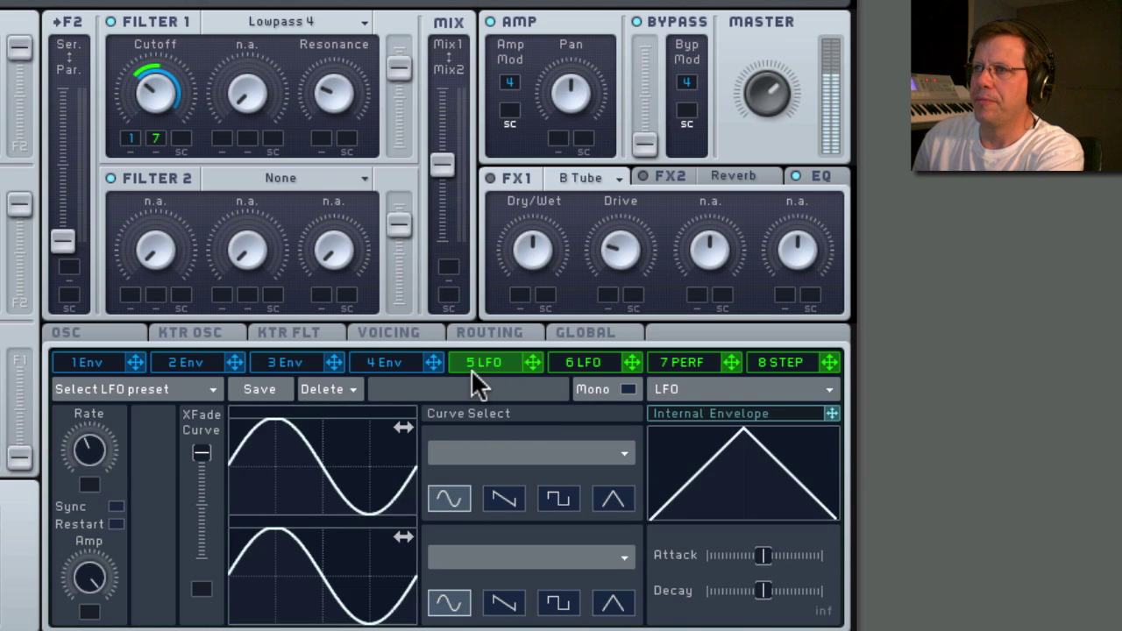
pyautogui.click(114, 505)
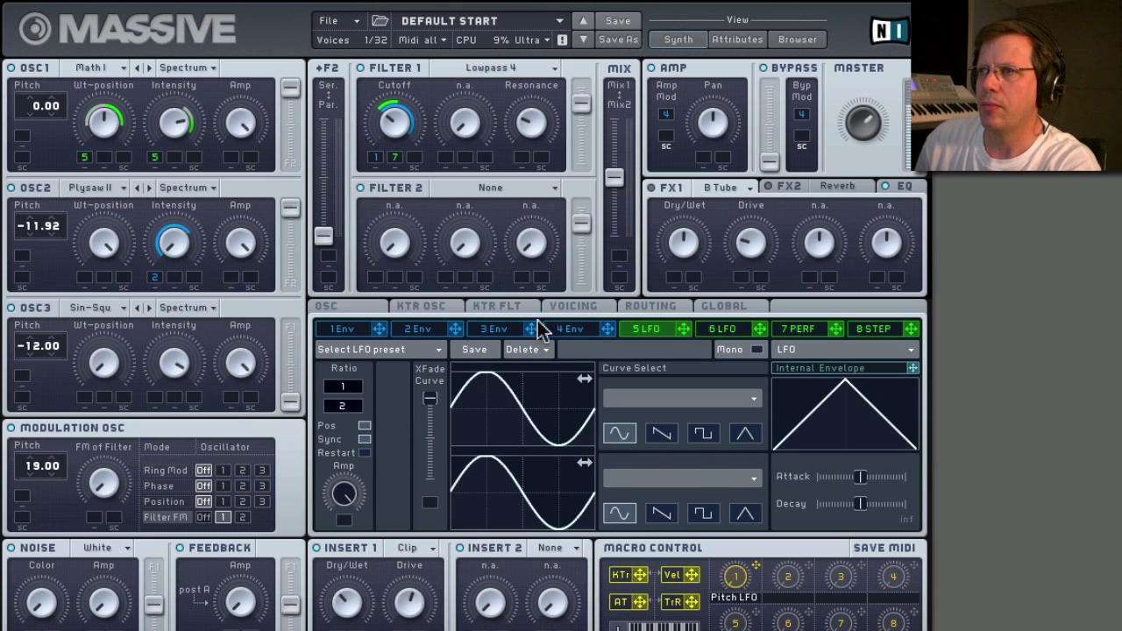
# Route LFO 5 to OSC2's wavetable position with raised depth and step OSC2 to Math II.
pyautogui.moveTo(689, 333); pyautogui.dragTo(84, 279)
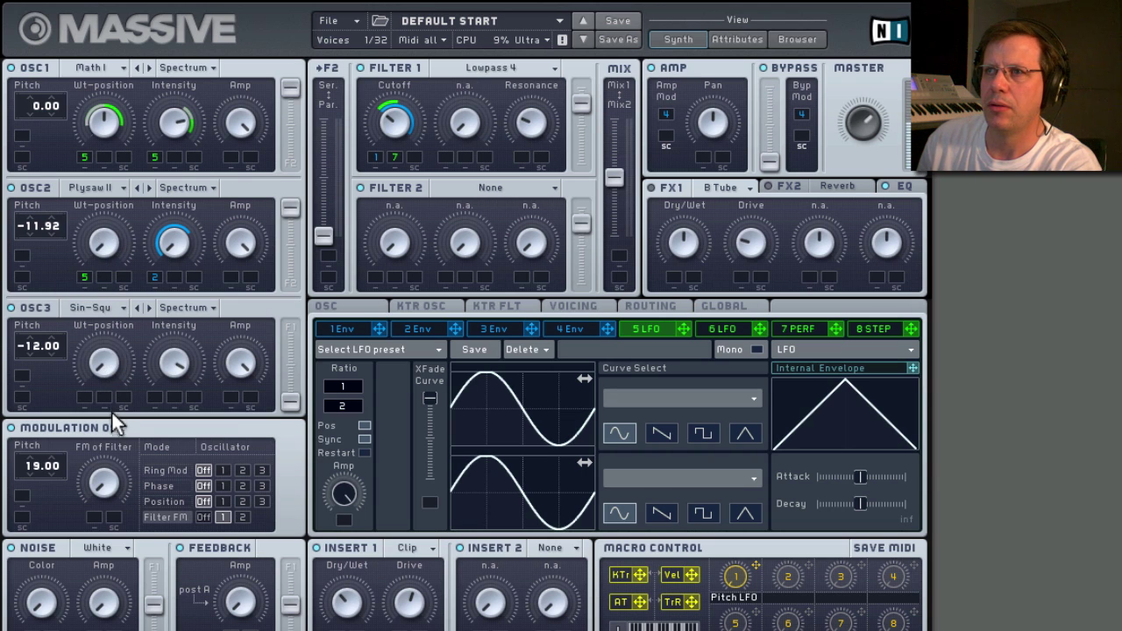
pyautogui.moveTo(87, 277); pyautogui.dragTo(88, 243)
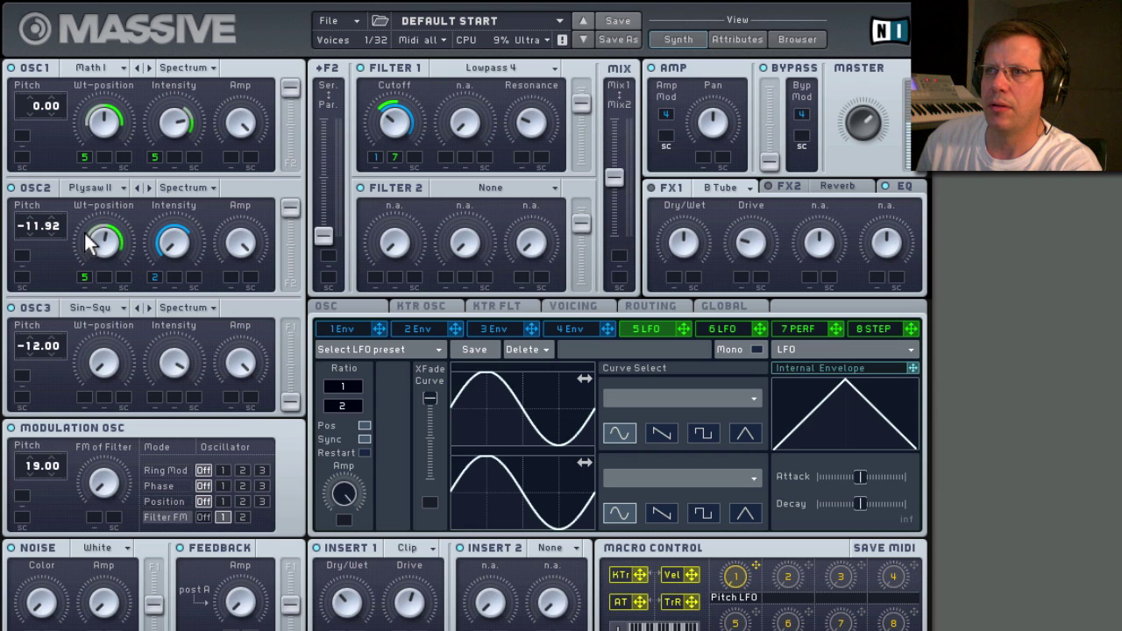
pyautogui.click(149, 189)
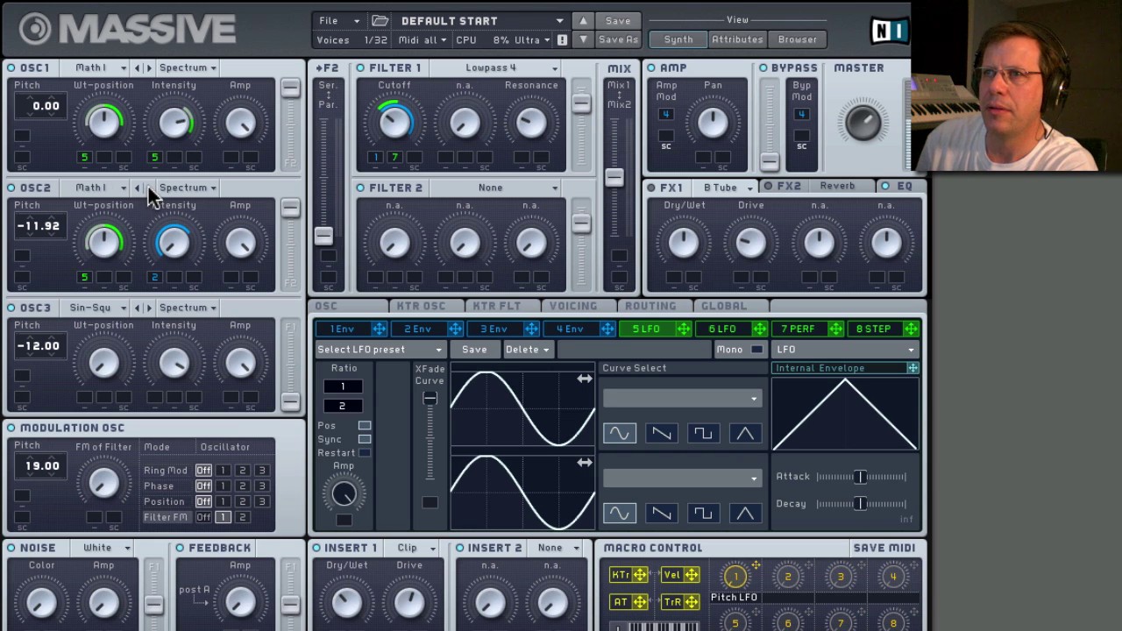
pyautogui.click(149, 188)
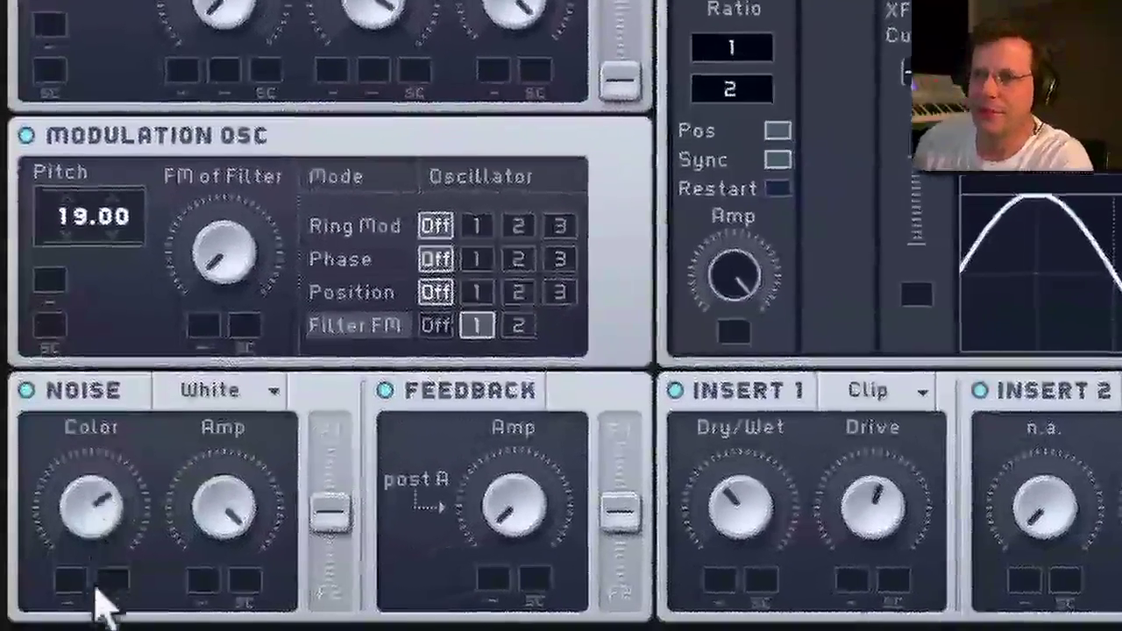
# Set the noise type to Hi-Metallic, readjust its Color and lower its level.
pyautogui.moveTo(92, 588); pyautogui.dragTo(302, 377)
pyautogui.click(221, 387)
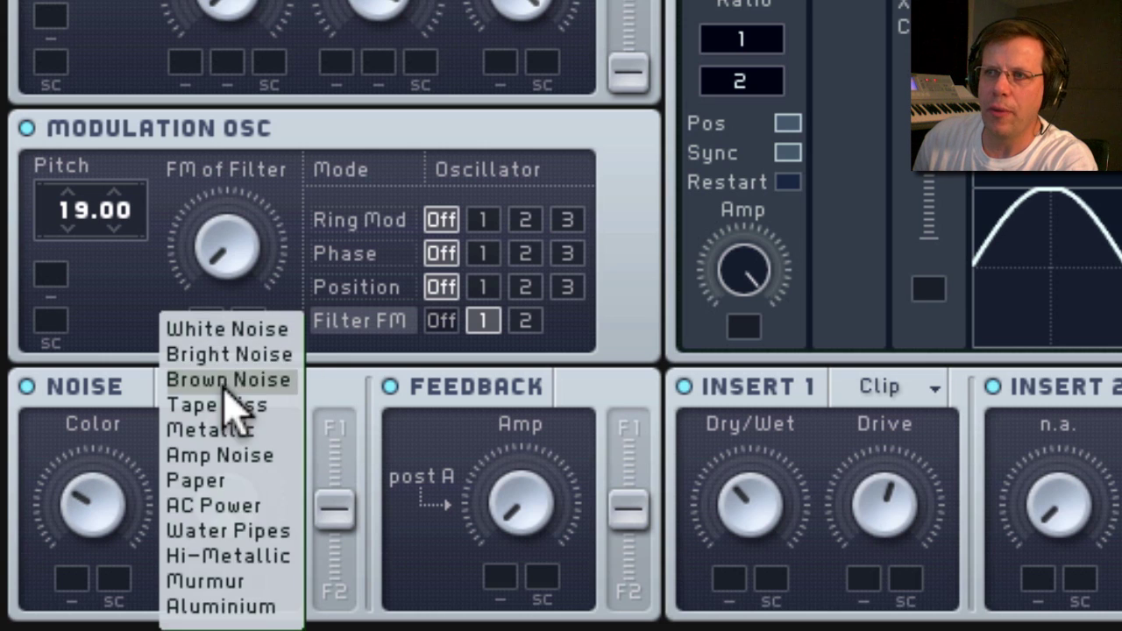
pyautogui.click(250, 560)
pyautogui.moveTo(80, 487); pyautogui.dragTo(107, 342)
pyautogui.moveTo(230, 519); pyautogui.dragTo(245, 618)
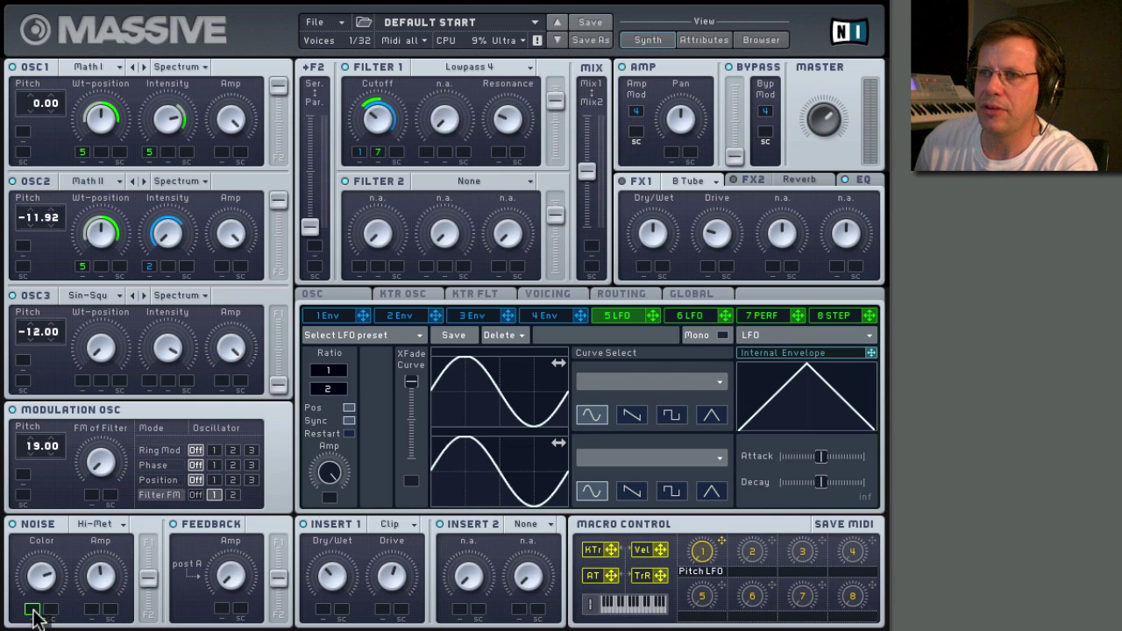
# Route LFO 6 to the noise Color with upward modulation depth.
pyautogui.moveTo(35, 618); pyautogui.dragTo(32, 611)
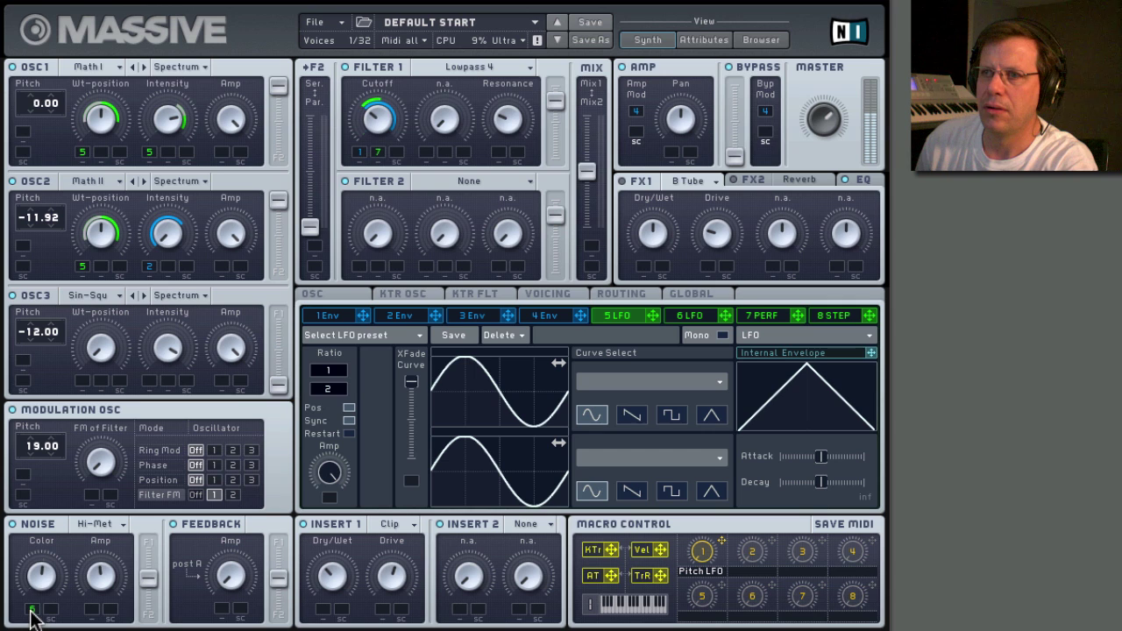
pyautogui.moveTo(32, 617); pyautogui.dragTo(41, 553)
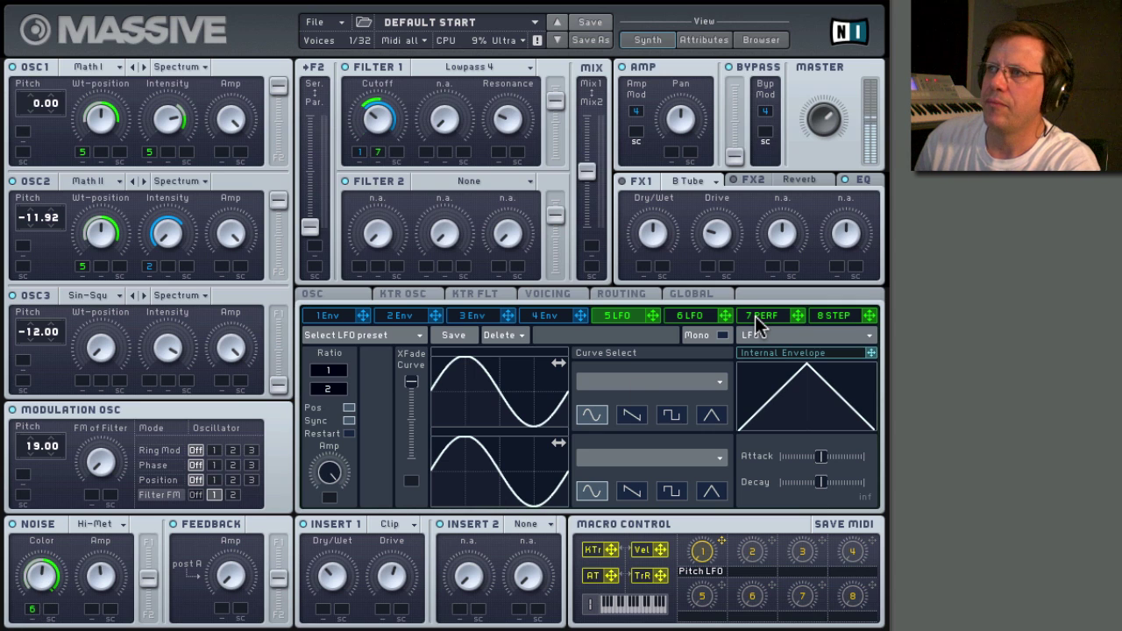
pyautogui.click(699, 317)
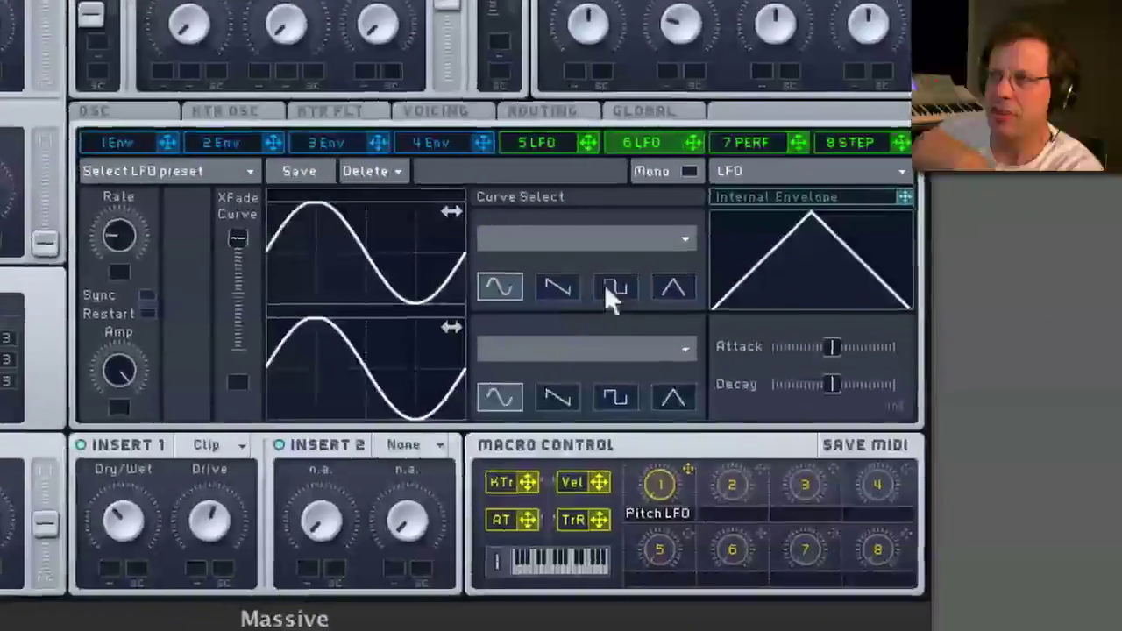
# Give LFO 6's upper curve the Bending 4 shape and sync it at a 1/2 ratio.
pyautogui.click(694, 352)
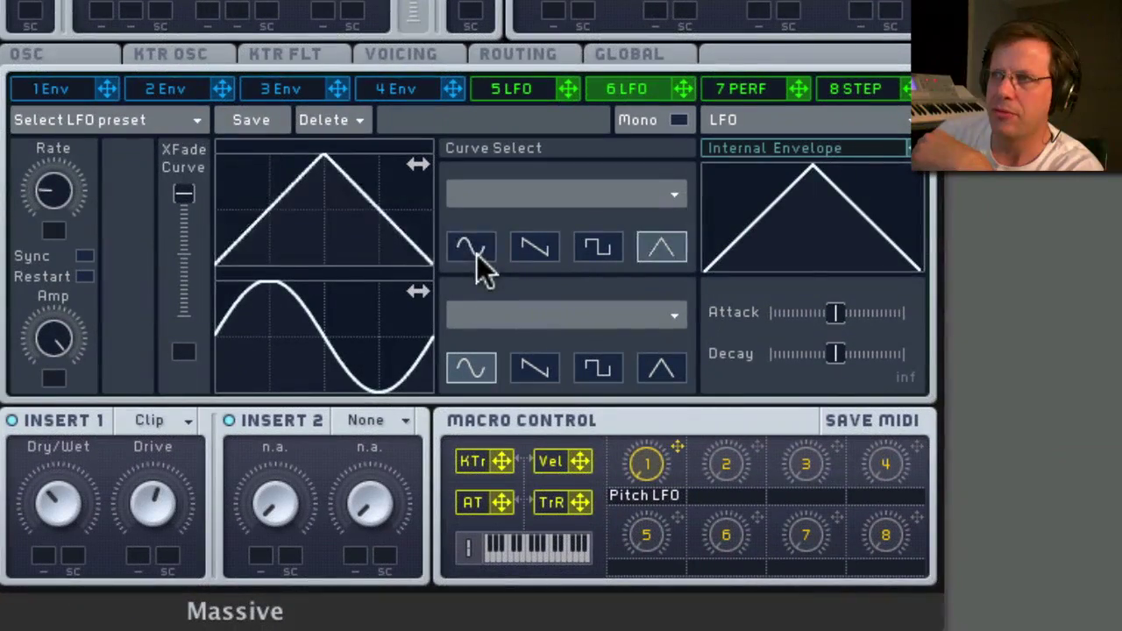
pyautogui.click(492, 276)
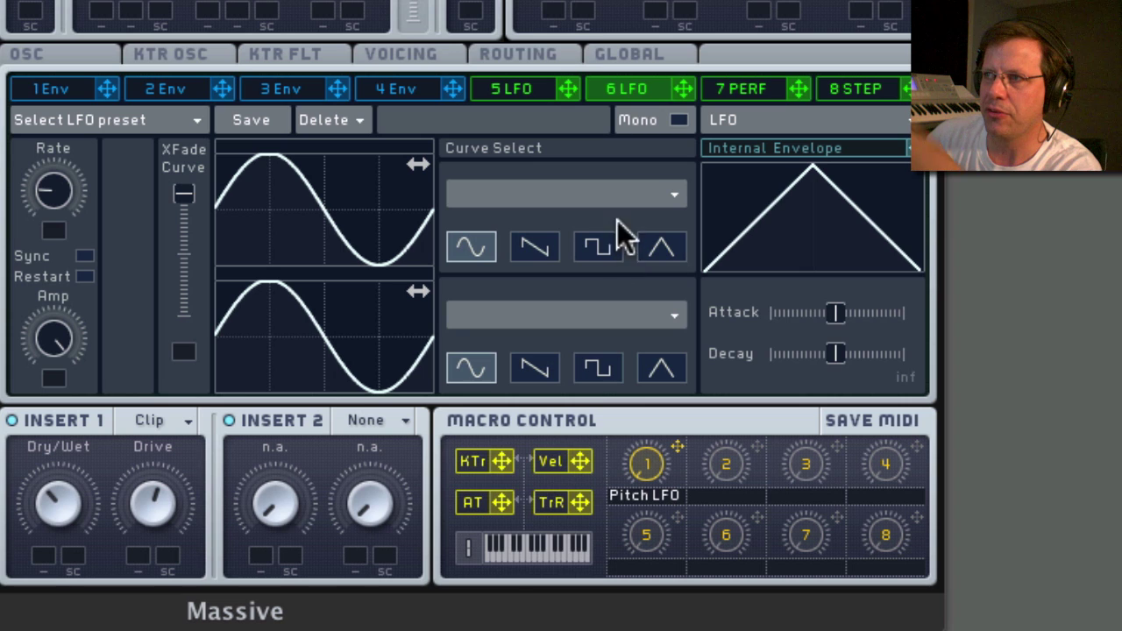
pyautogui.click(665, 191)
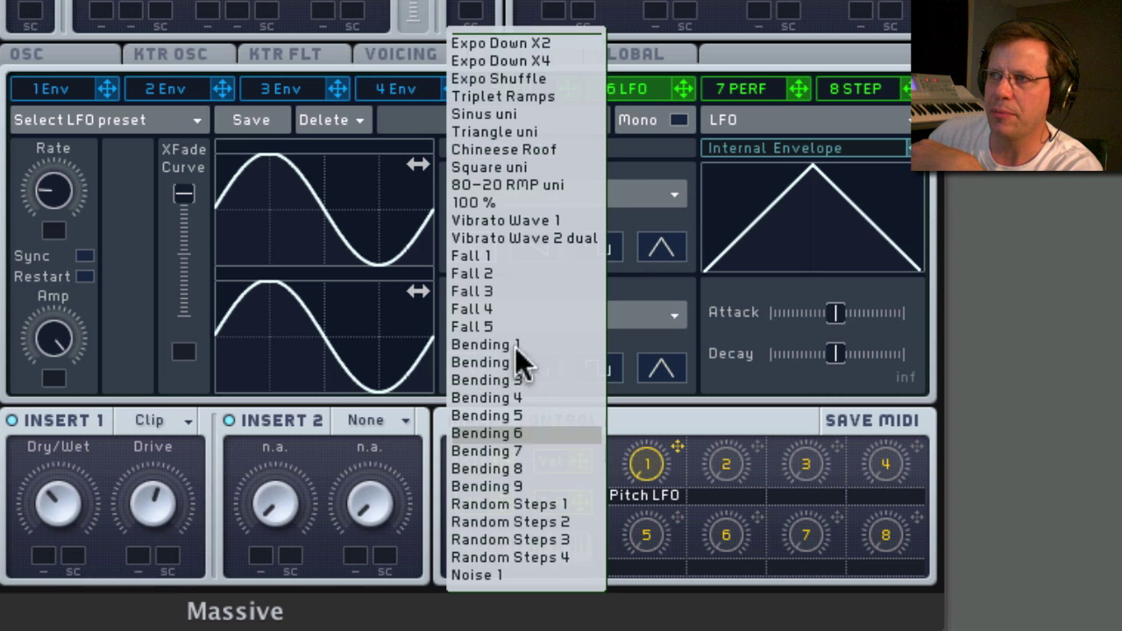
pyautogui.click(510, 398)
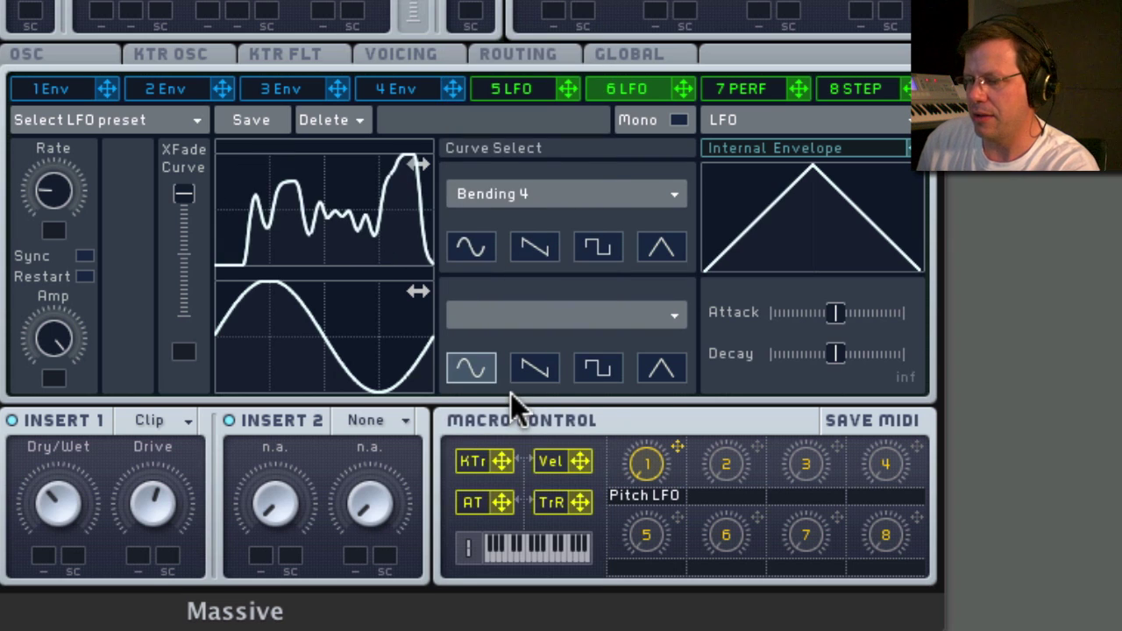
pyautogui.click(85, 254)
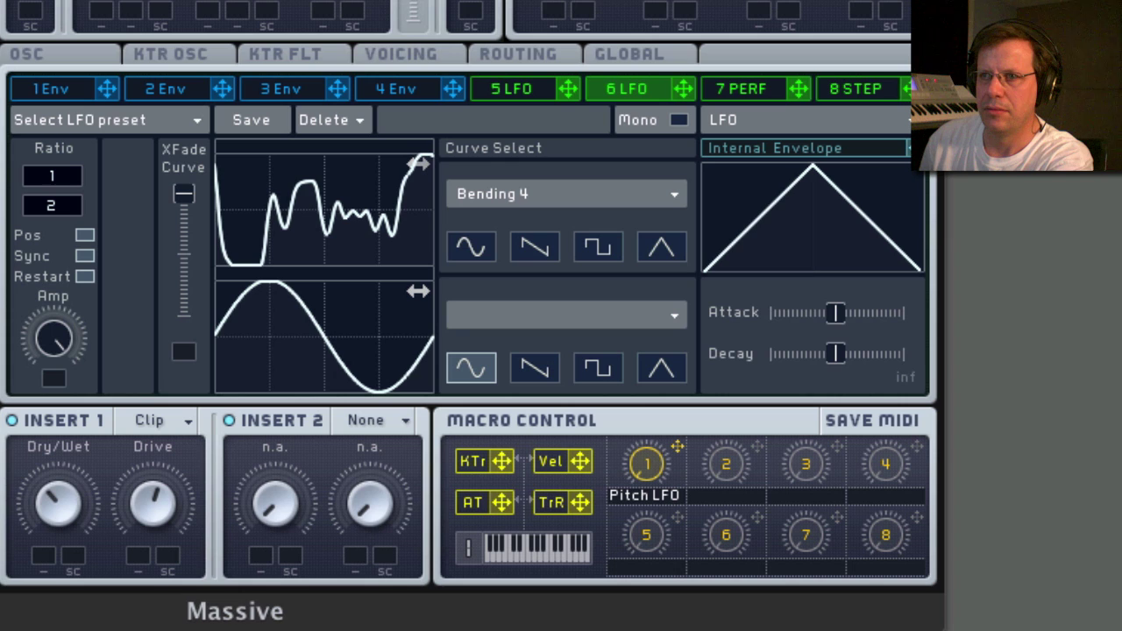
pyautogui.moveTo(305, 207); pyautogui.dragTo(309, 207)
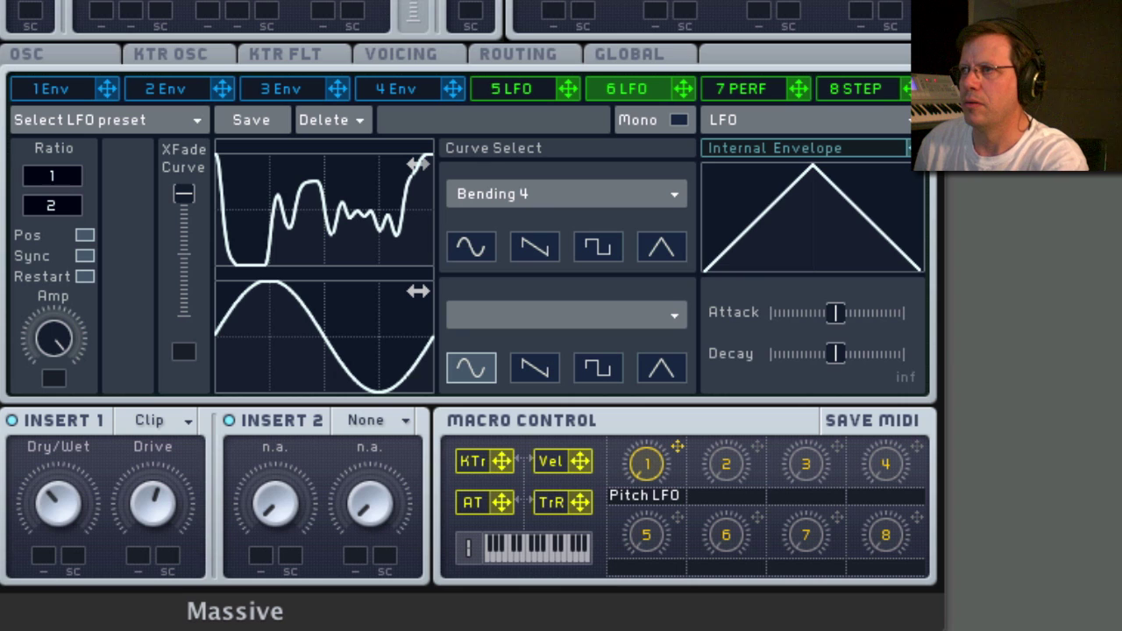
# Show the Stepper 8 grid, briefly checking the performer's sequence before returning.
pyautogui.click(861, 89)
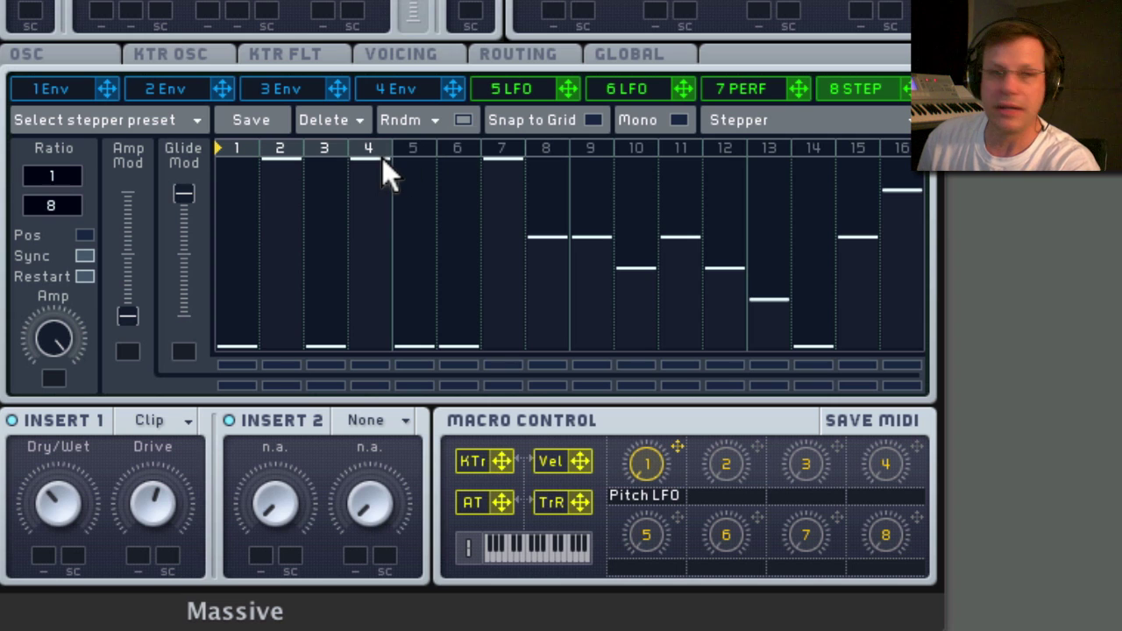
pyautogui.click(761, 88)
pyautogui.click(862, 88)
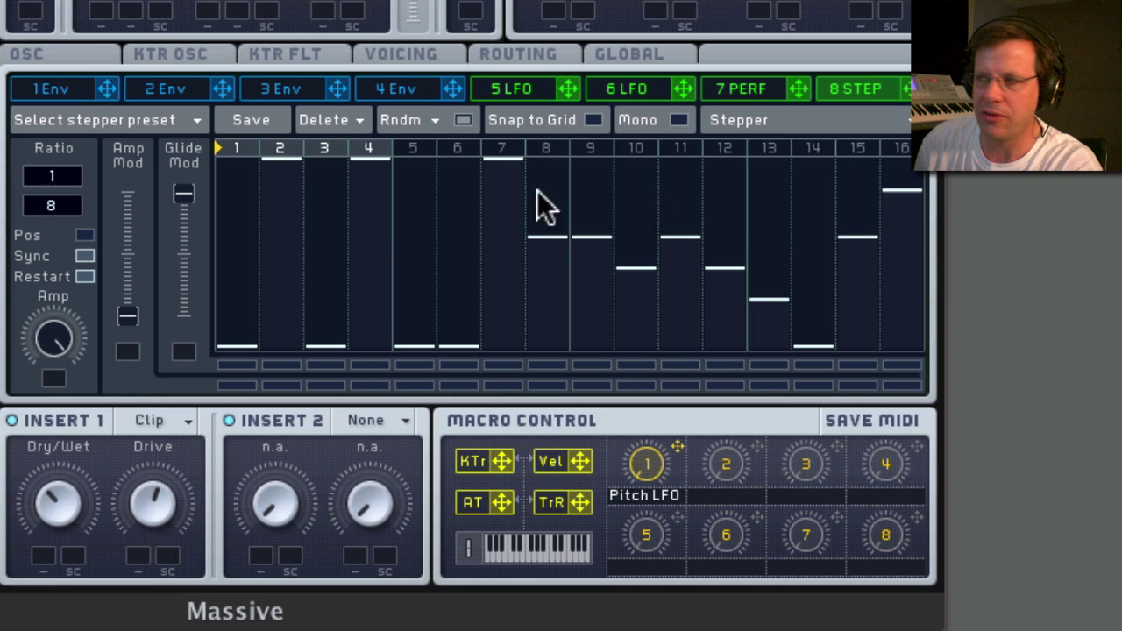